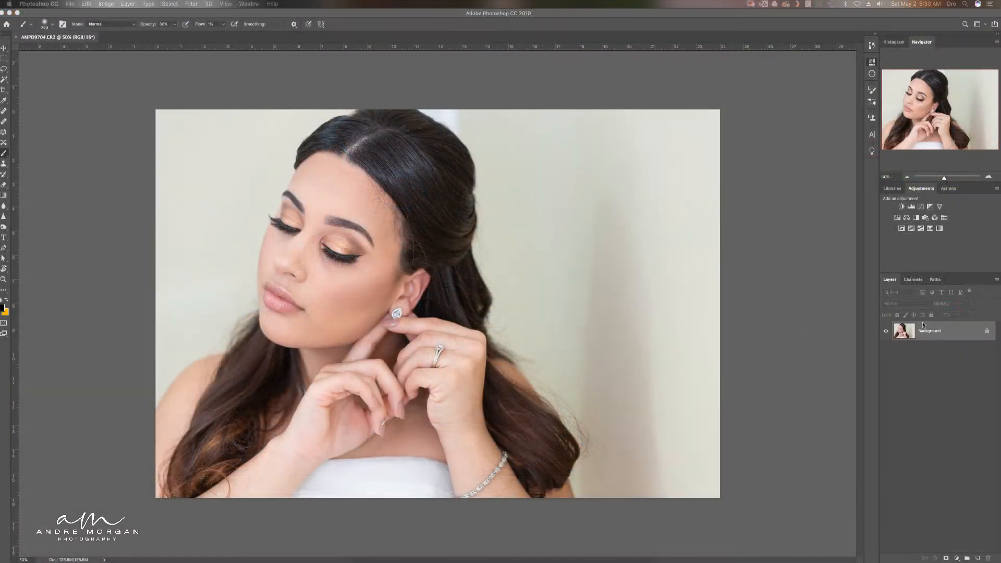
Duplicate the background layer twice and hide the upper copy.
left_click(923, 325)
key("super+j")
key("super+j")
left_click(886, 331)
Apply a Gaussian Blur with a 14-pixel radius to Layer 1.
left_click(925, 350)
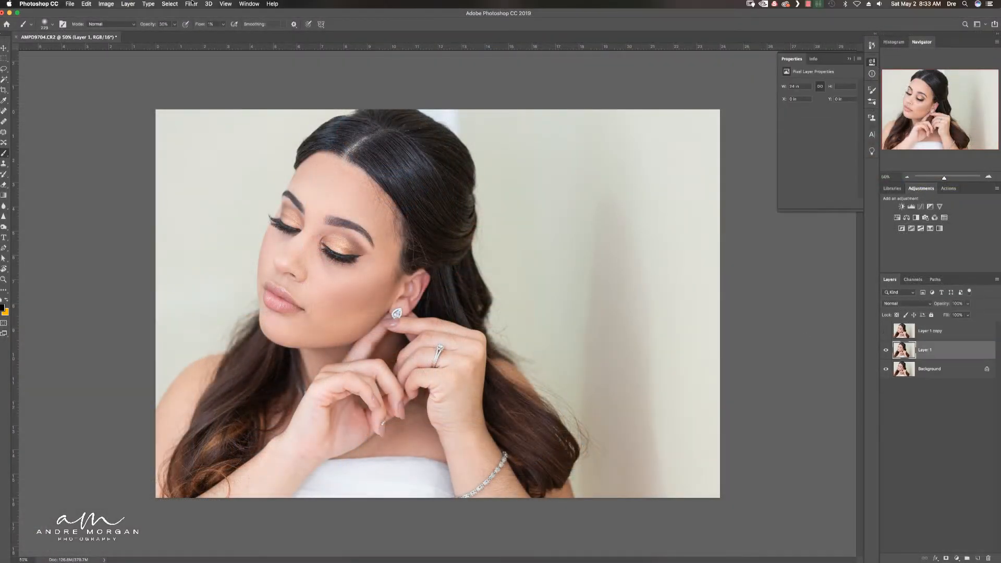
left_click(191, 2)
mouse_move(224, 97)
left_click(323, 133)
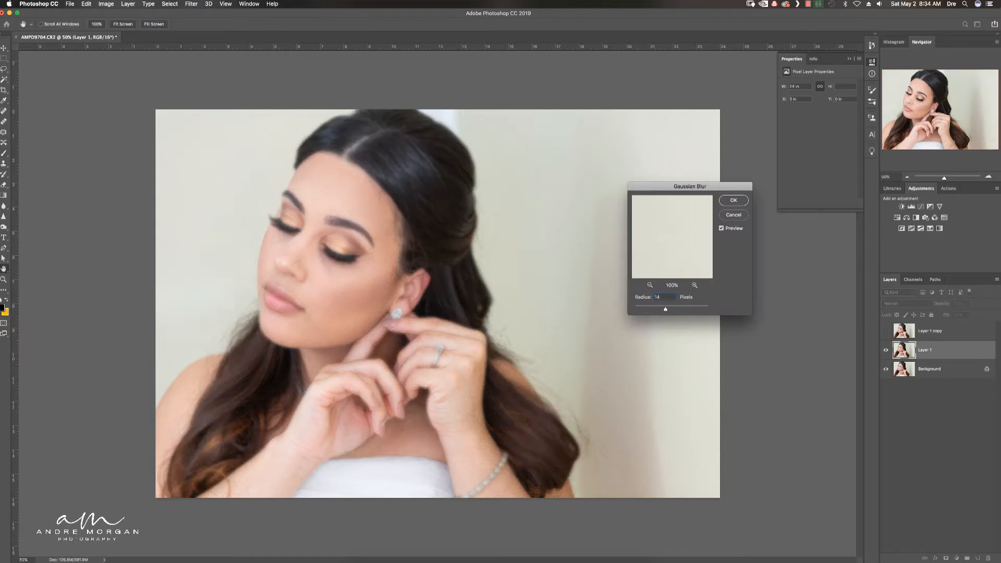
key("Return")
Show Layer 1 copy and run Apply Image on it, using Layer 1's inverted RGB channel, Add blending, scale 2 and offset 0.
left_click(886, 331)
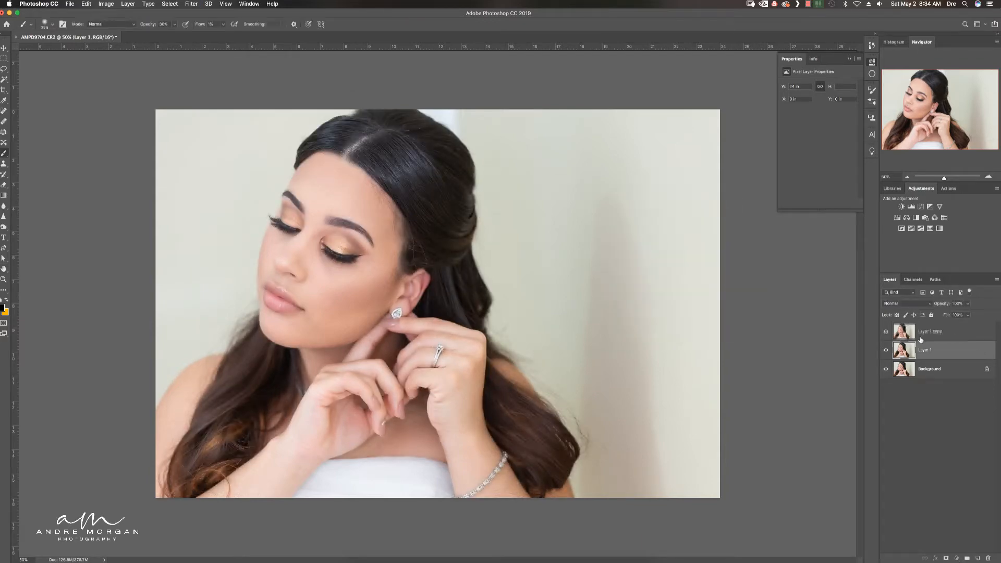
left_click(928, 331)
left_click(106, 4)
left_click(122, 123)
left_click(668, 270)
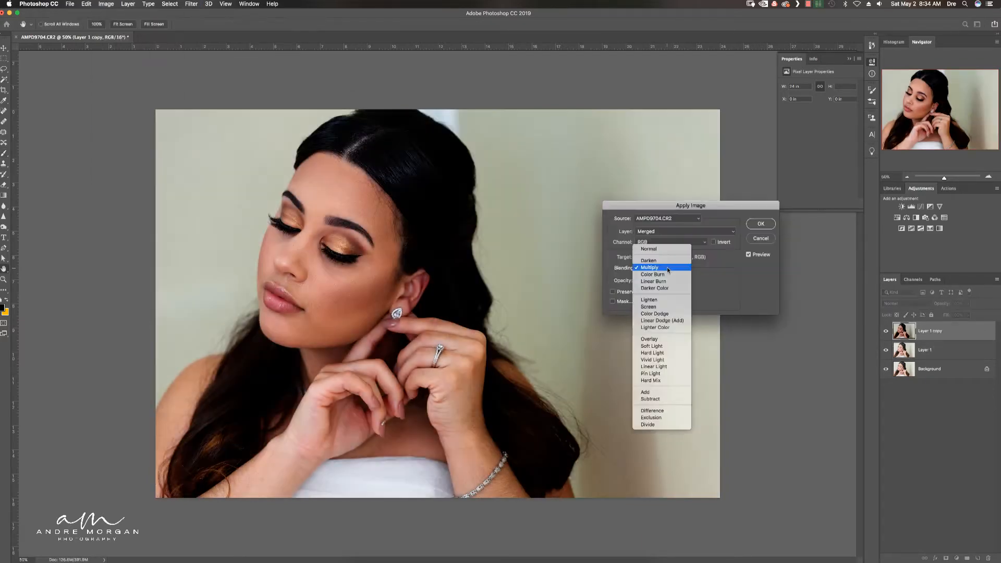
left_click(662, 392)
left_click(673, 231)
left_click(662, 250)
left_click(713, 242)
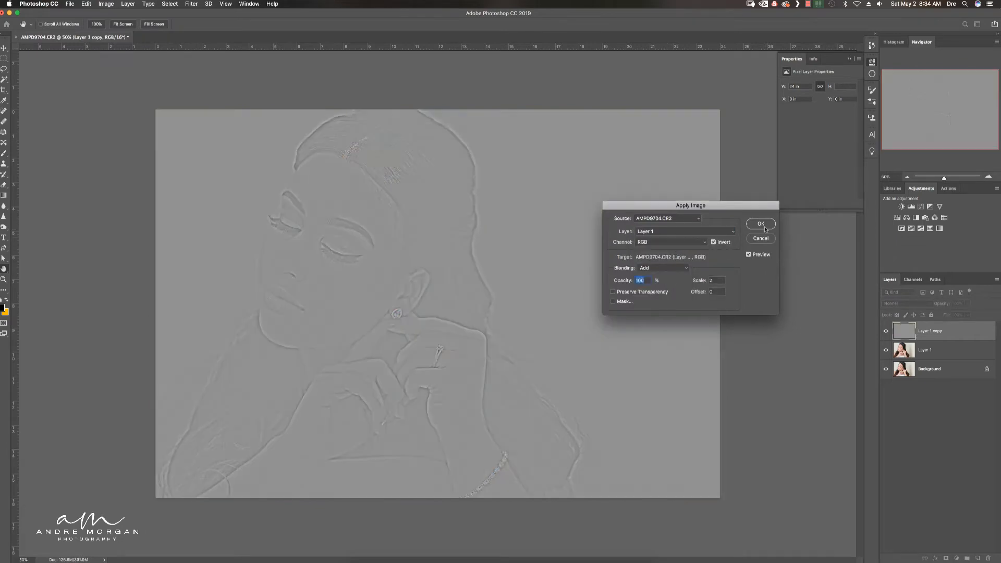
left_click(761, 224)
Set the blend mode of Layer 1 copy to Linear Light.
key("b")
left_click(887, 305)
left_click(897, 414)
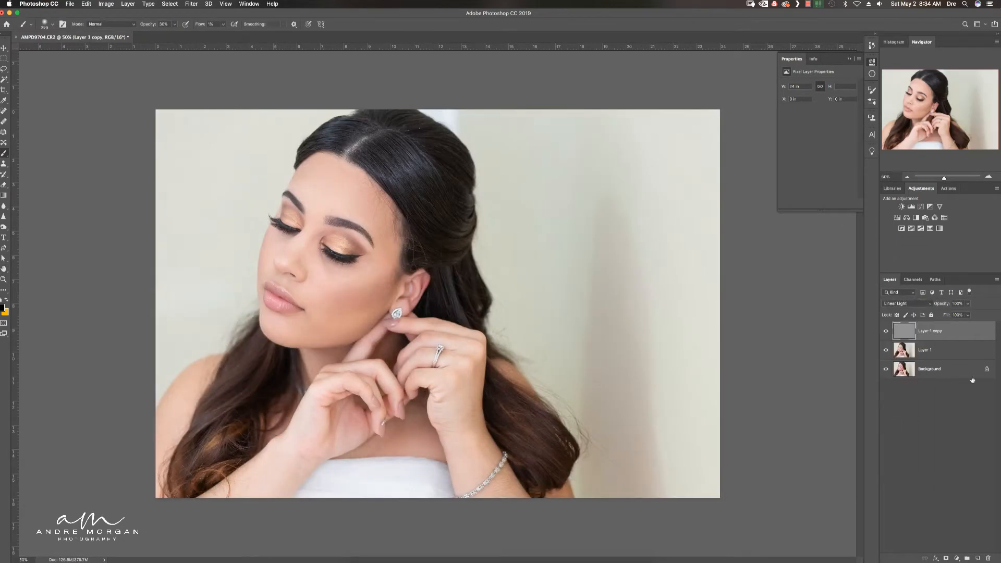
Group Layer 1 and Layer 1 copy, name the group FS and expand it.
left_click(919, 349, "shift")
key("super+g")
double_click(915, 327)
type("FS")
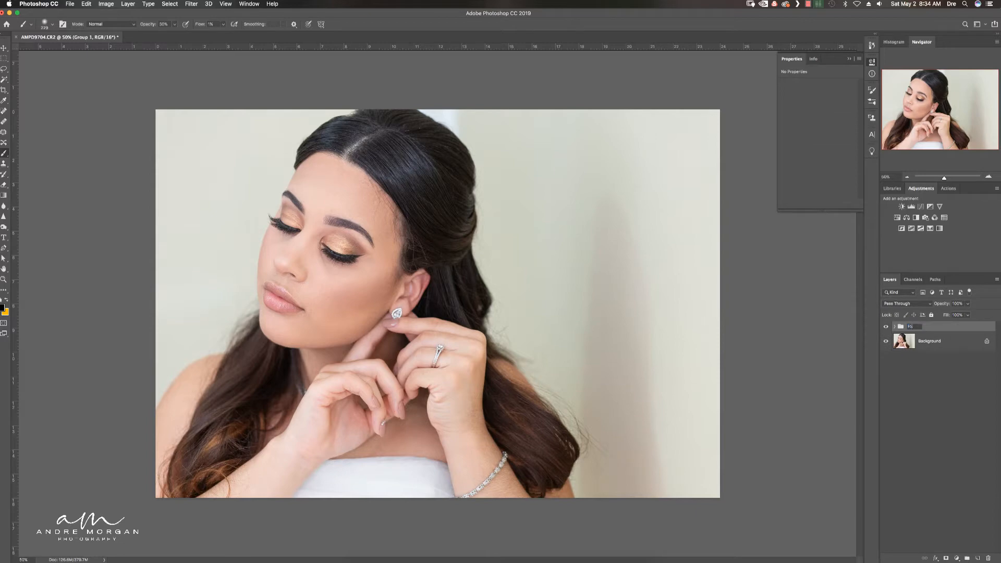
key("Return")
left_click(894, 326)
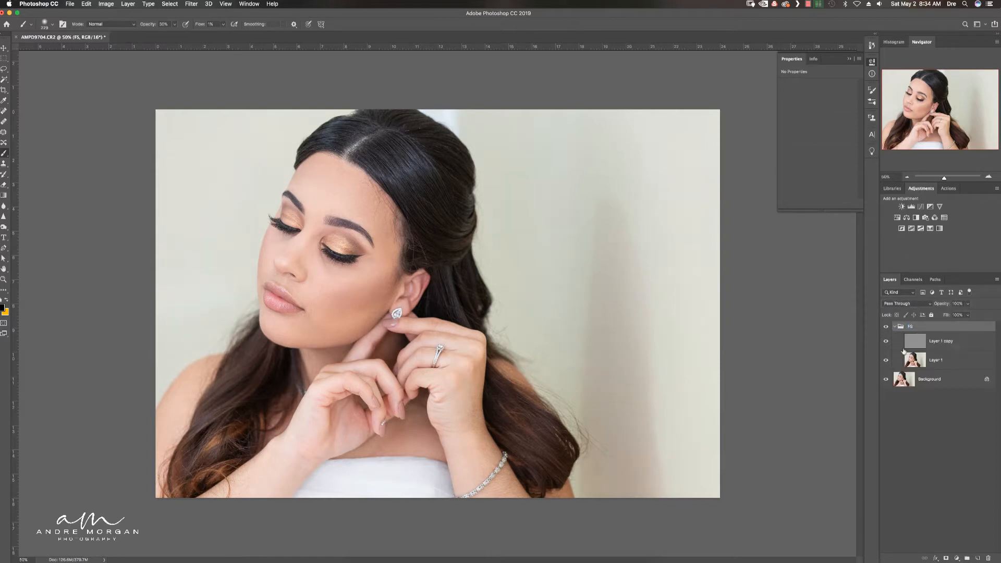
On Layer 1 copy, remove the fine stray hairs and spots from the cheek and jaw with the Spot Healing Brush and Clone Stamp.
left_click(933, 341)
left_click_drag(326, 276, 360, 290)
key("j")
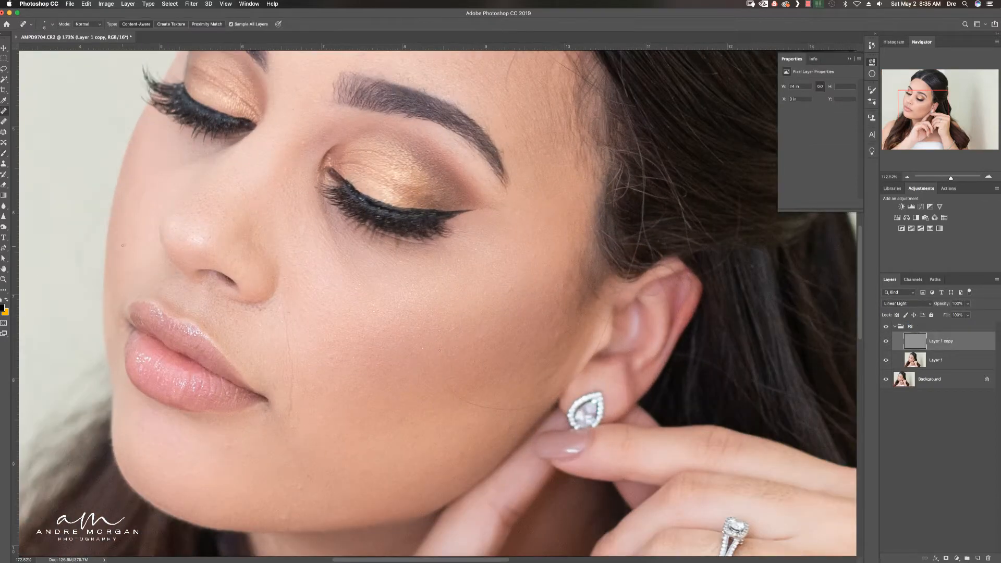
key("s")
scroll(292, 293, "down", 5)
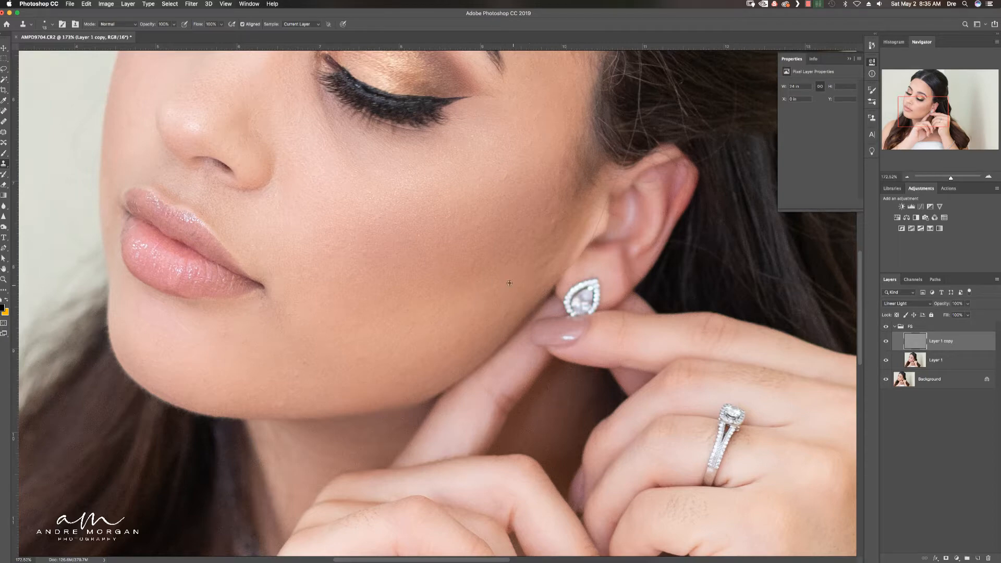
scroll(462, 157, "up", 8)
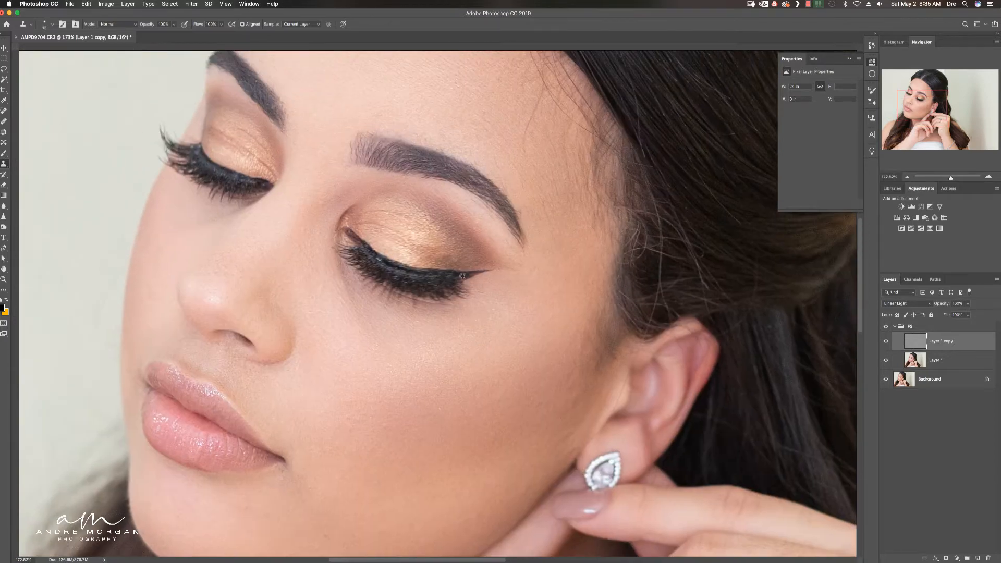
Examine the eyes, forehead, hairline and ear for remaining blemishes and stray hairs.
scroll(438, 254, "up", 6)
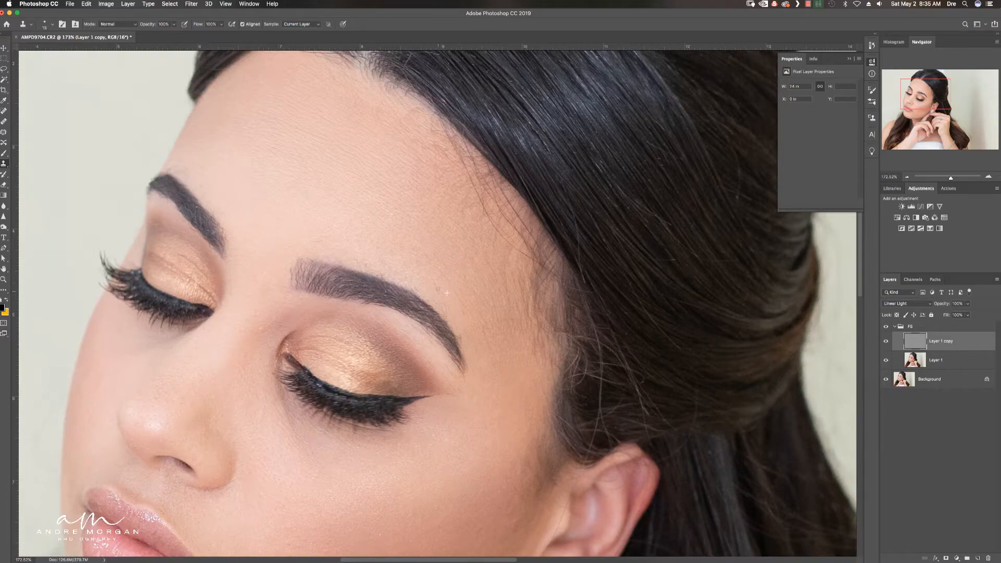
scroll(438, 255, "down", 3)
key("XF86AudioLowerVolume")
scroll(517, 208, "up", 5)
scroll(517, 208, "down", 6)
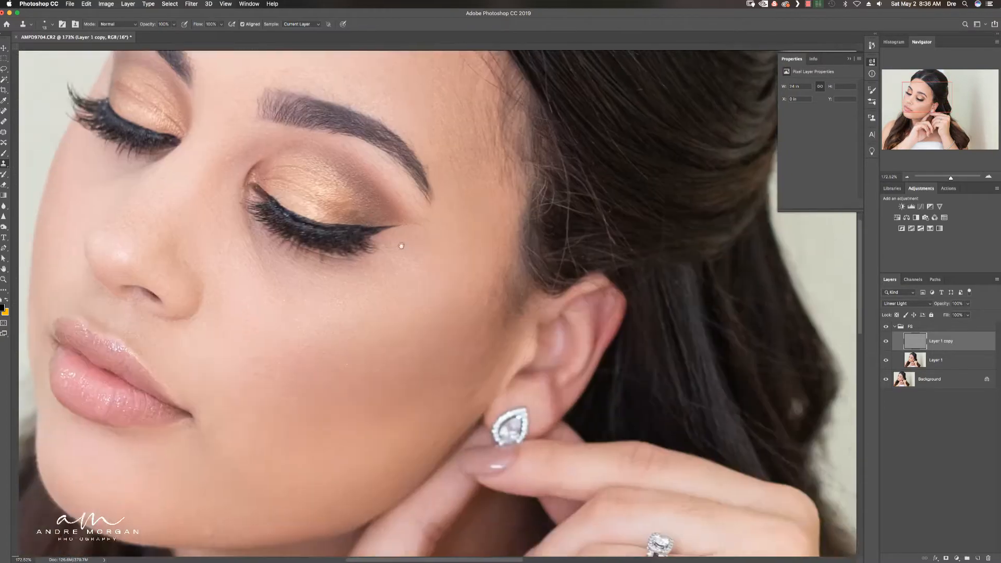
scroll(517, 207, "up", 10)
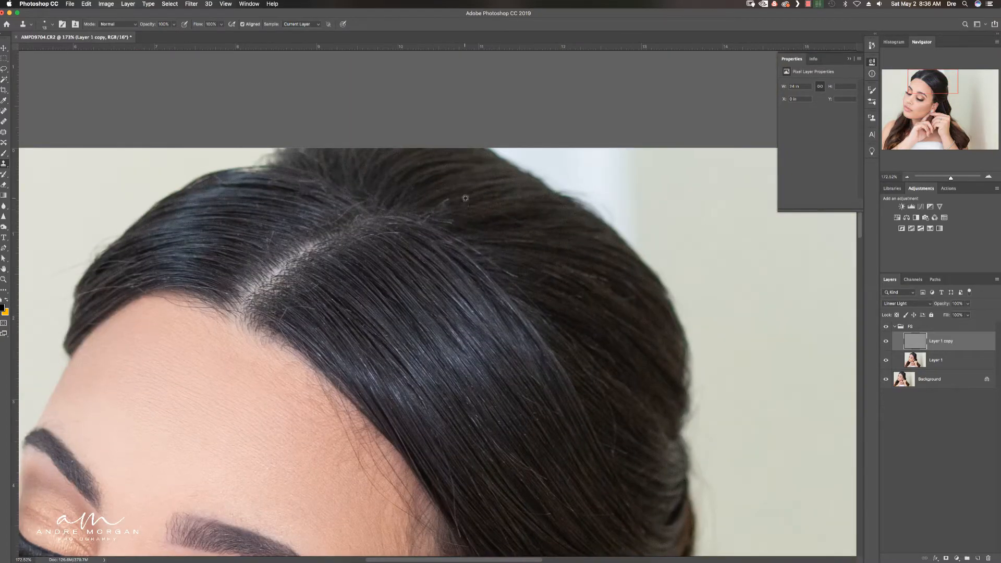
scroll(487, 130, "down", 8)
scroll(493, 307, "up", 5)
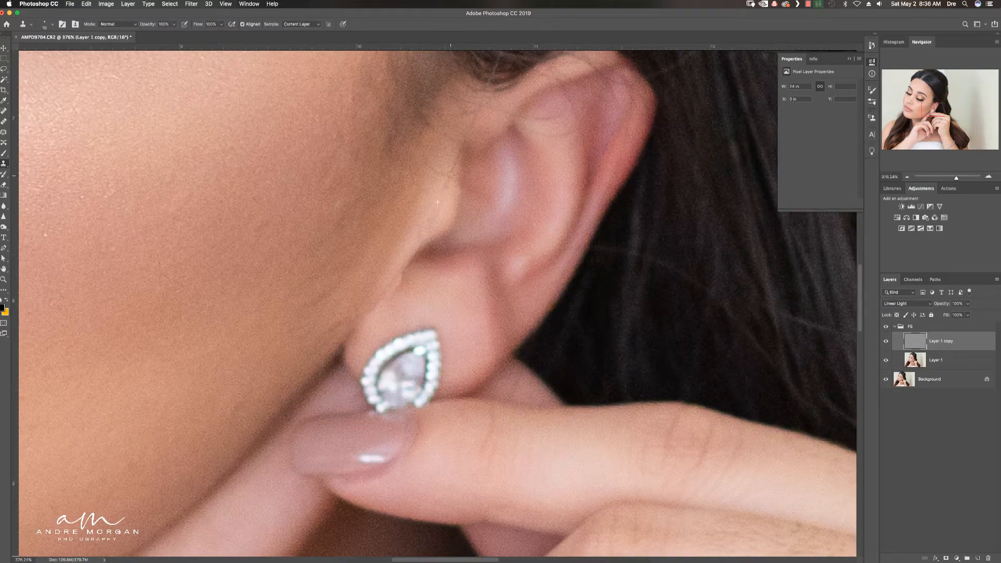
Heal the small spots and skin texture around the ear and earlobe with the Healing Brush.
key("j")
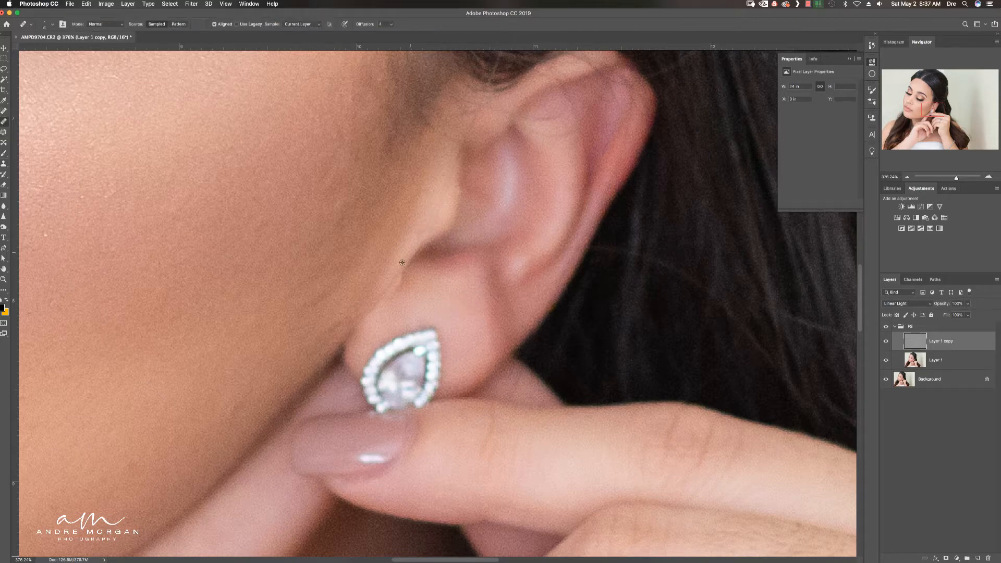
mouse_move(456, 296)
left_mouse_down()
mouse_move(387, 271)
mouse_move(398, 434)
left_mouse_up()
left_click_drag(476, 235, 544, 234)
Clone out the stray hair strands along the forehead hairline with a smaller Clone Stamp brush.
key("s")
left_click_drag(419, 309, 427, 308)
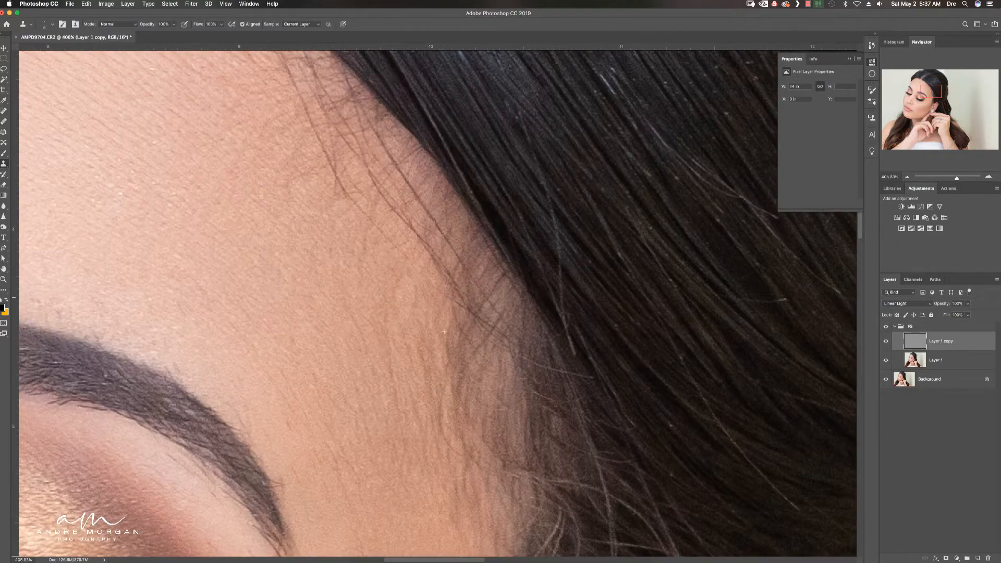
mouse_move(315, 201)
left_mouse_down()
mouse_move(404, 330)
mouse_move(427, 307)
mouse_move(420, 286)
mouse_move(342, 205)
left_mouse_up()
key("[")
key("[")
key("[")
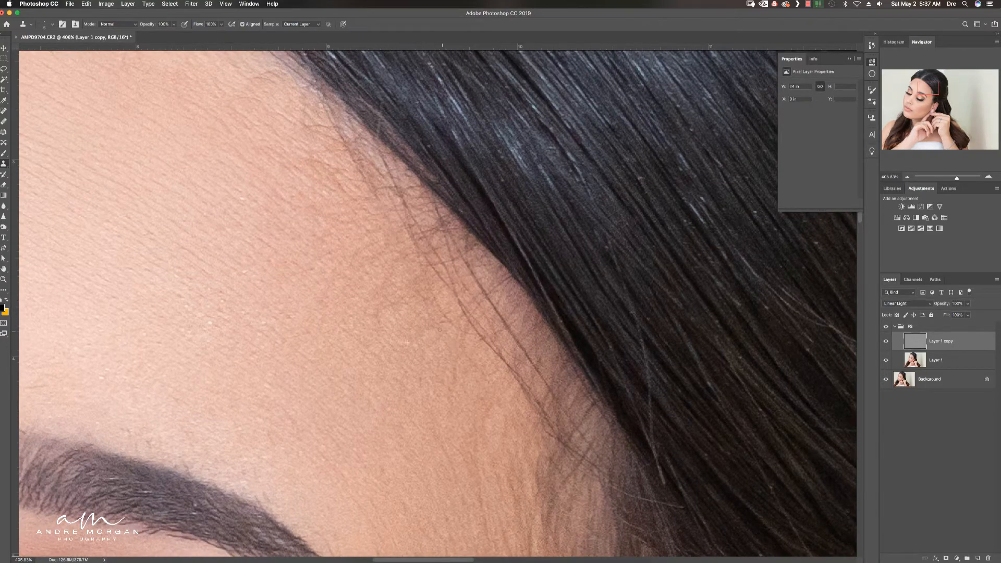
left_click_drag(504, 342, 396, 342)
Compare the retouch with the original background, and clone away the remaining loose strands at the temple.
left_click(885, 379, "alt")
left_click(885, 379, "alt")
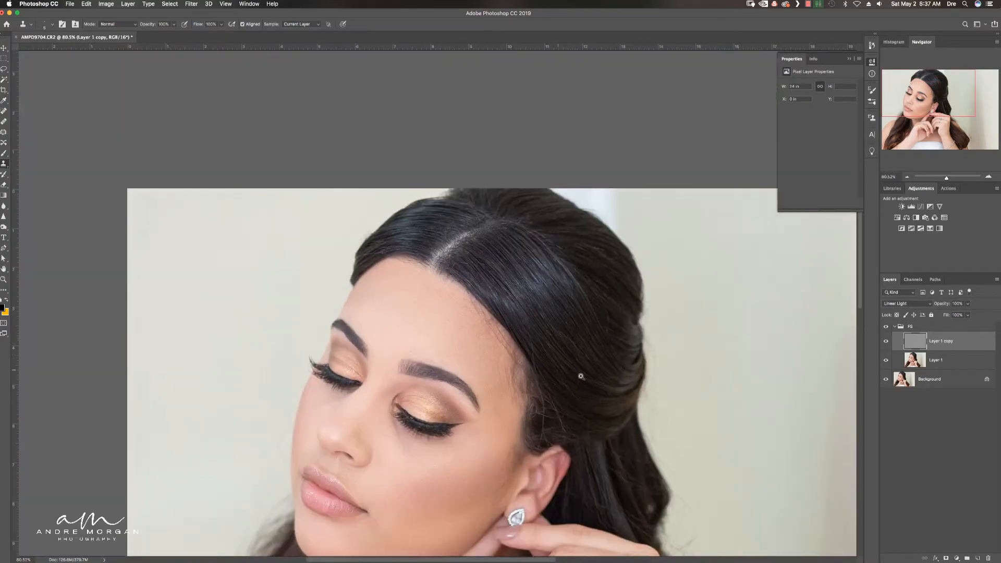
left_click_drag(508, 352, 577, 351)
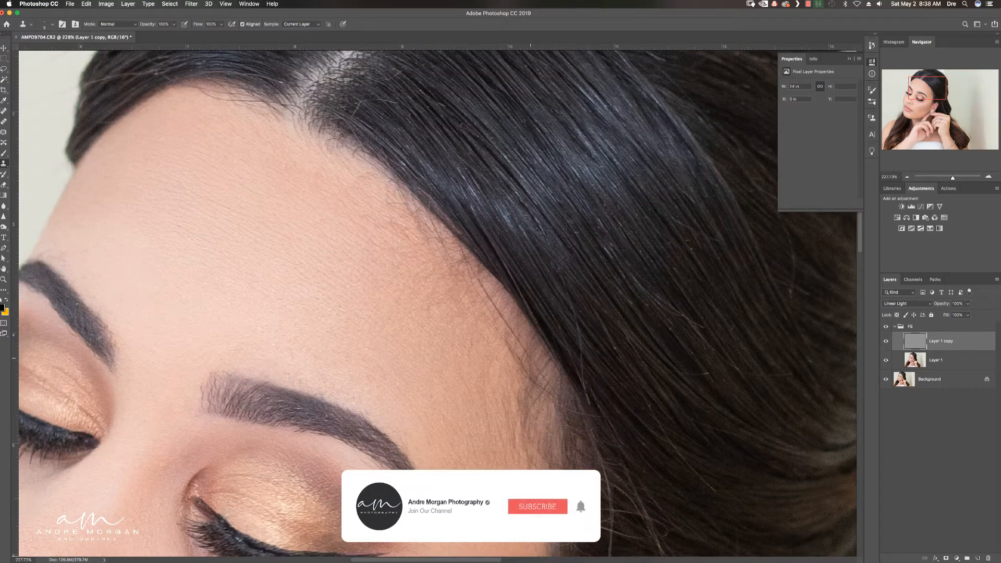
key("super+0")
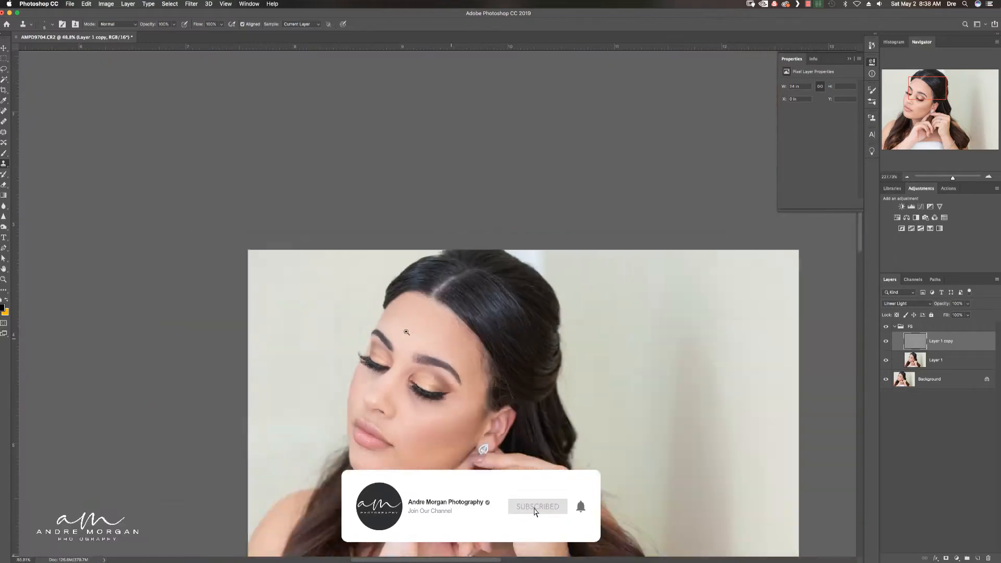
left_click_drag(391, 197, 433, 217)
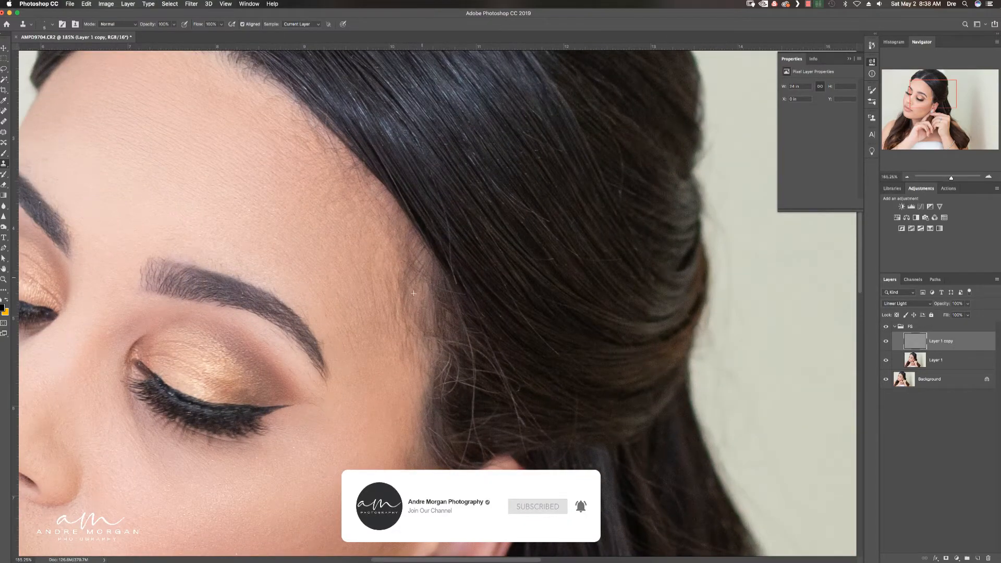
Retouch the stray hairs on the forearm beside the hair curl with the Clone Stamp.
key("super+0")
left_click_drag(288, 477, 548, 262)
key("super+r")
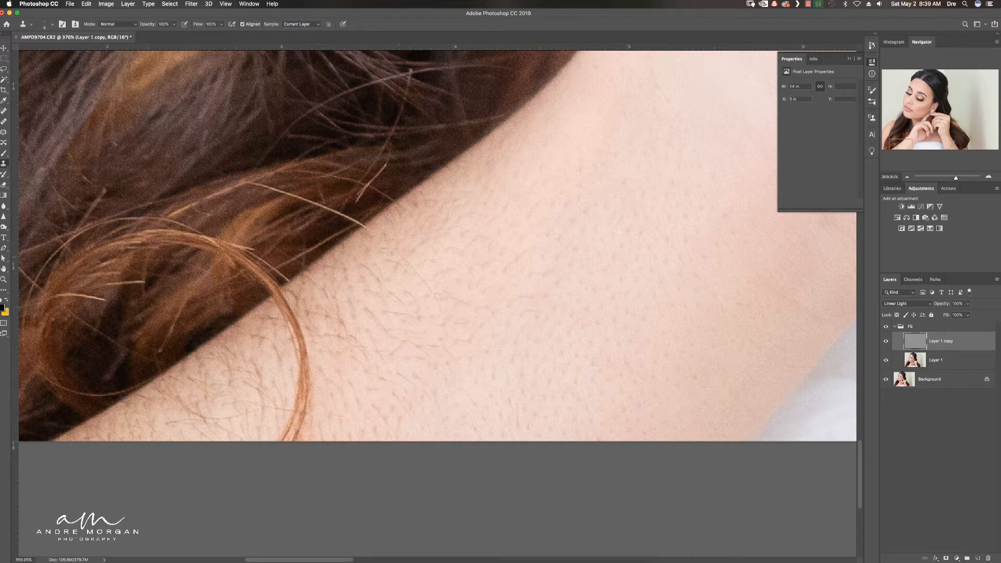
scroll(336, 382, "down", 8)
Sample clean skin below the corner of the mouth and clone it over the nearby blemishes.
scroll(441, 156, "up", 6)
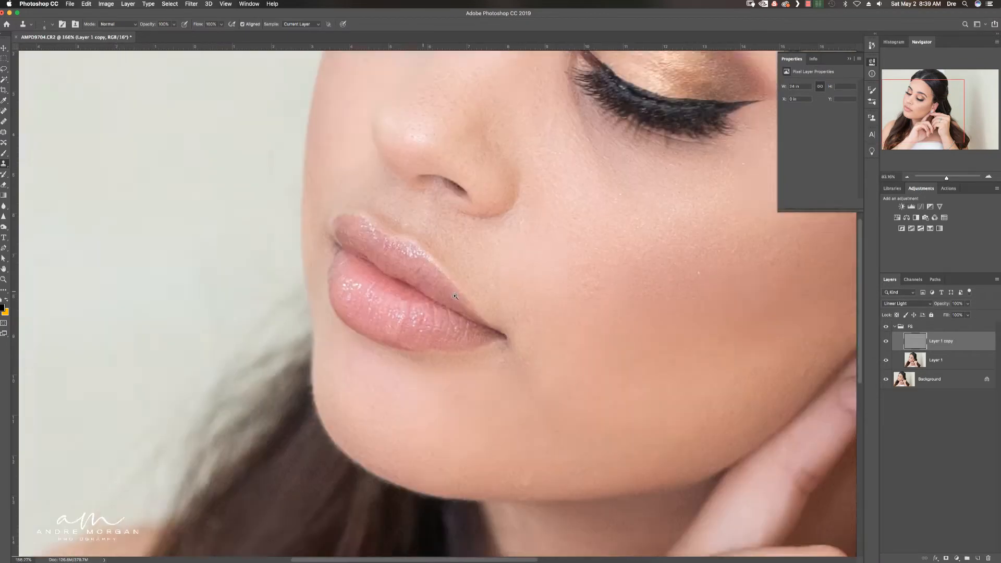
left_click_drag(534, 457, 576, 405)
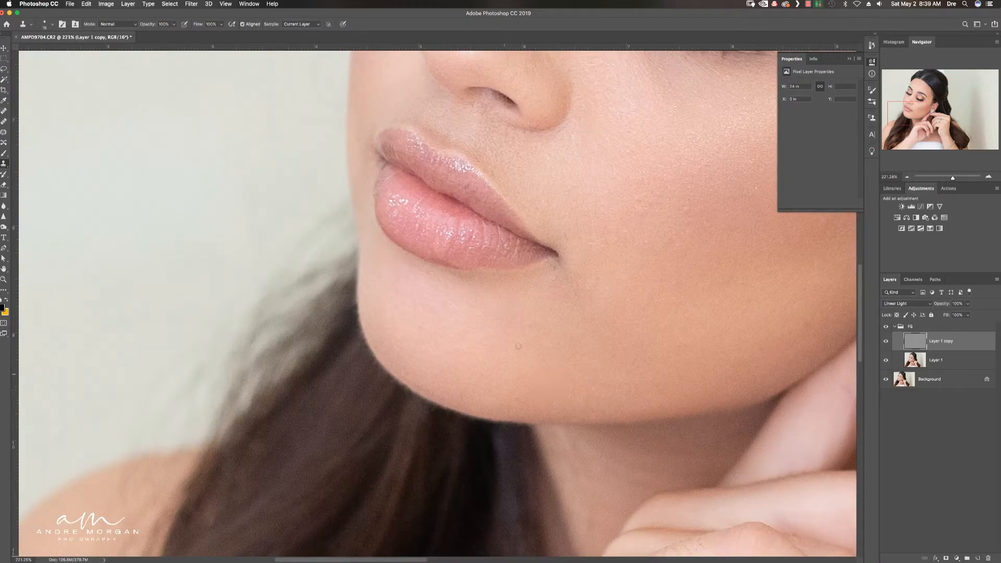
left_click(559, 299, "alt")
left_click(555, 277)
left_click(551, 309)
Clone sampled skin texture over the small blemishes on the nose and around the nostril.
left_click_drag(551, 308, 577, 500)
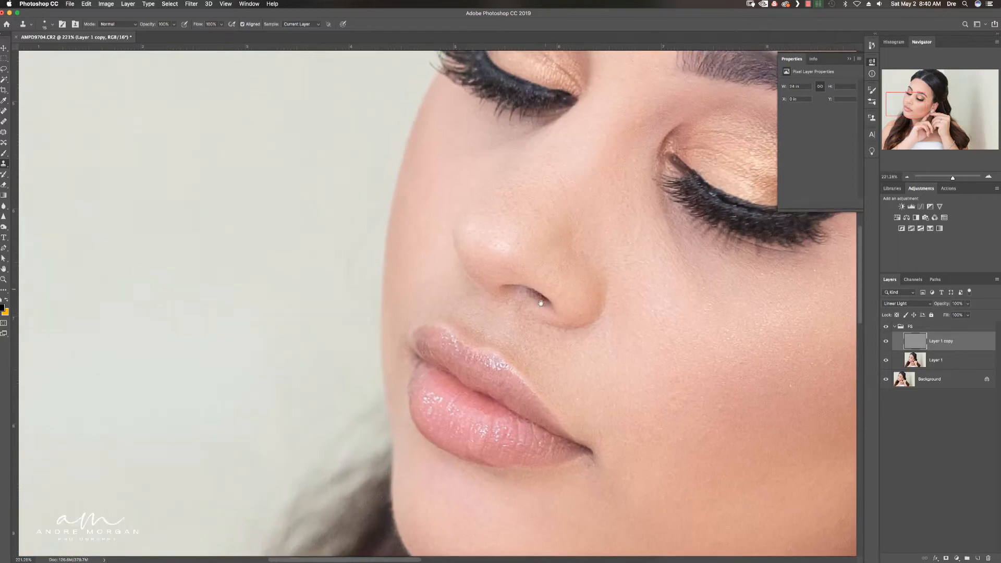
scroll(521, 316, "up", 4)
left_click_drag(521, 317, 516, 317)
left_click(526, 280, "alt")
left_click(521, 287)
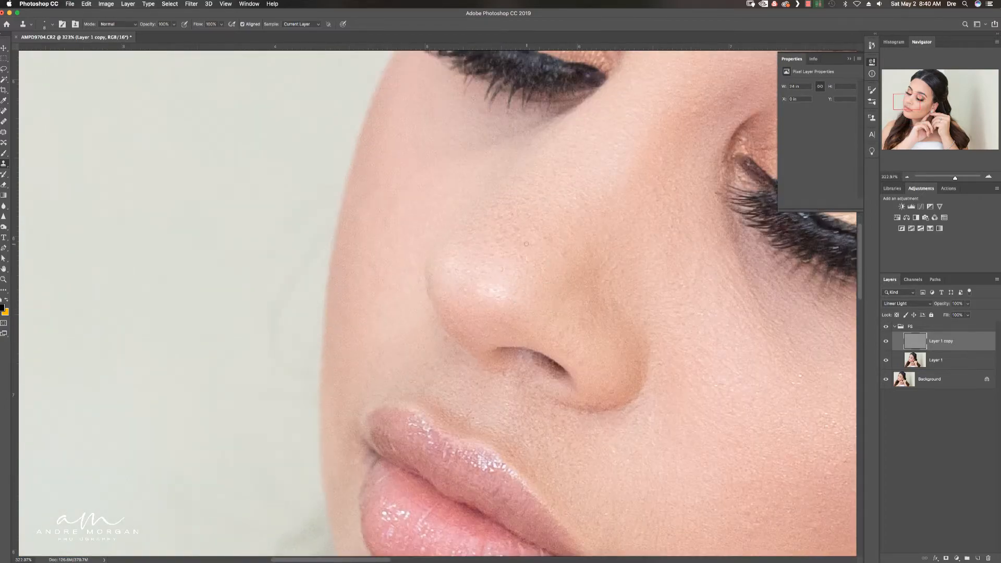
Even out the skin texture along the bridge and side of the nose using freshly sampled Clone Stamp areas.
scroll(522, 286, "up", 3)
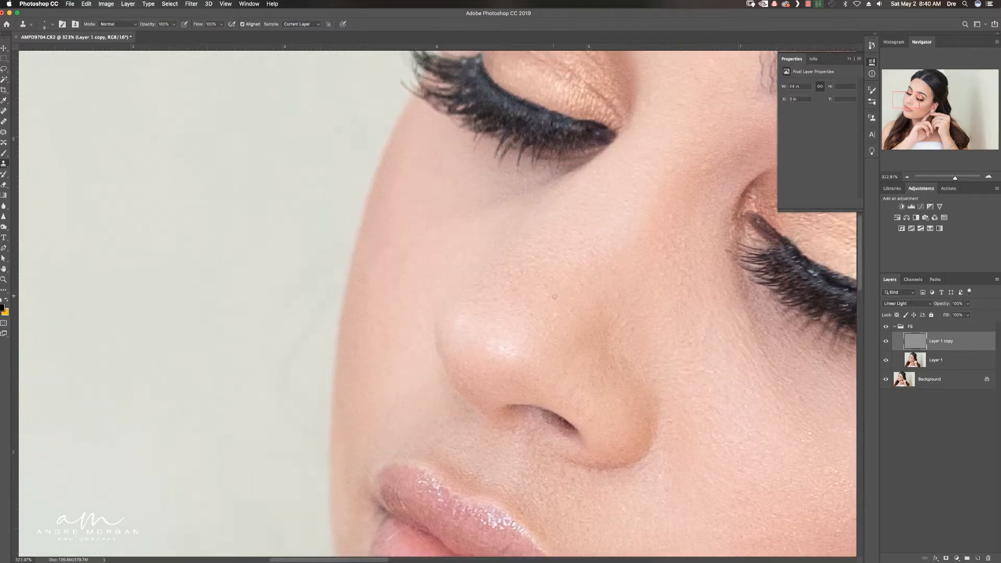
left_click(575, 345, "alt")
left_click(630, 339, "alt")
left_click(633, 329)
scroll(717, 332, "up", 5)
scroll(717, 331, "left", 5)
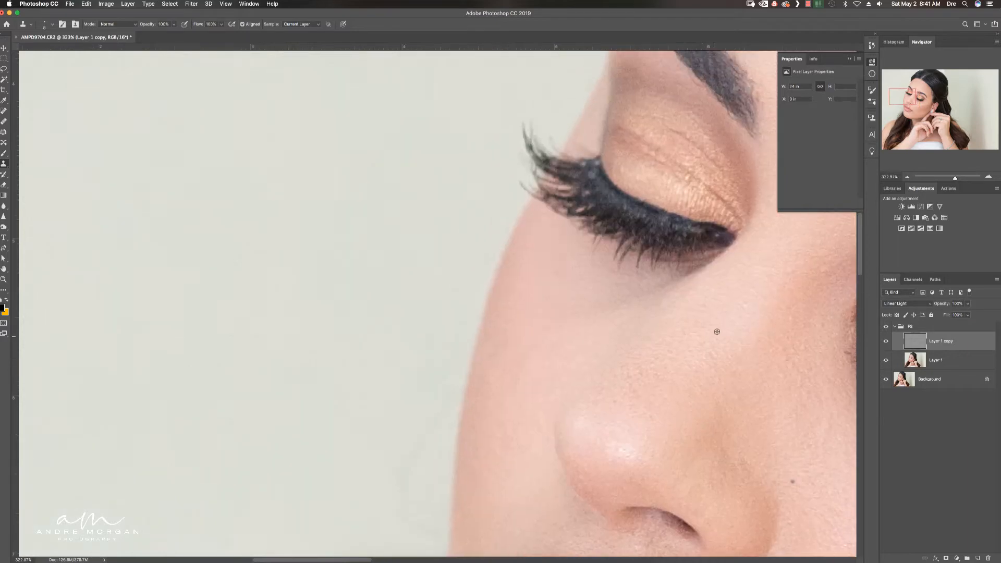
left_click(672, 352)
scroll(670, 367, "down", 3)
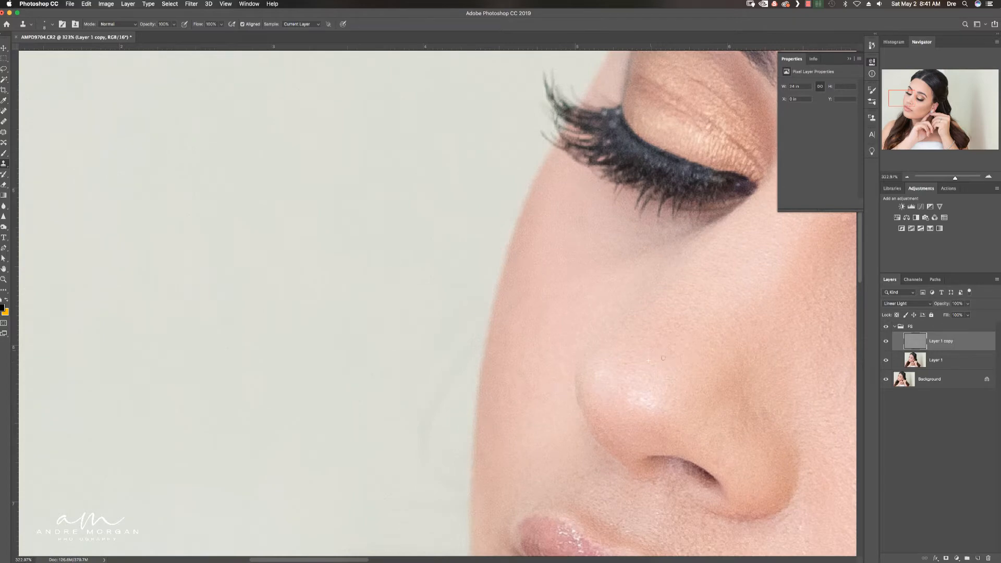
scroll(679, 361, "up", 3)
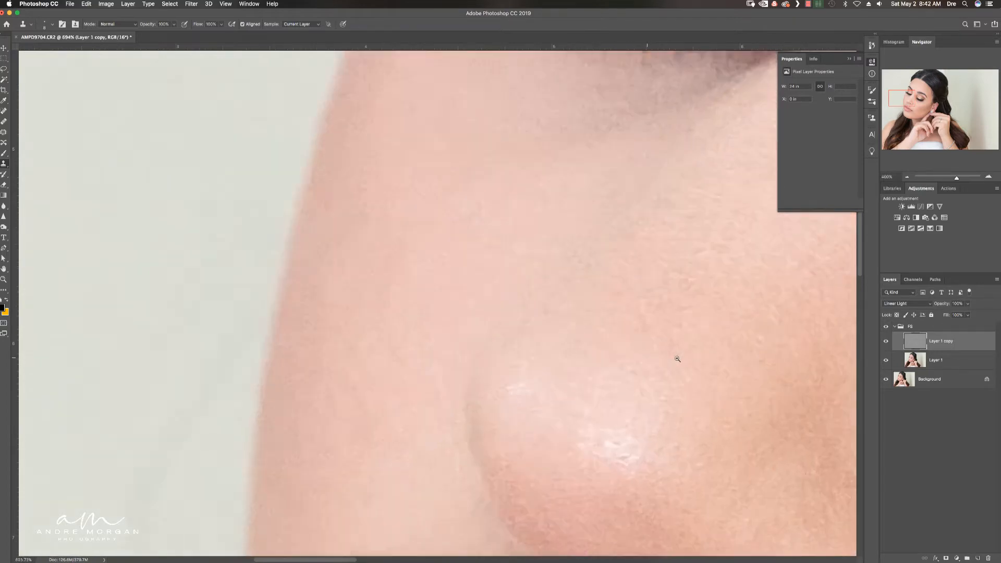
Clone freshly sampled skin texture over the remaining blemishes on the cheek and beside the mouth with the Clone Stamp.
scroll(678, 361, "down", 8)
scroll(608, 266, "up", 5)
left_click_drag(618, 256, 416, 178)
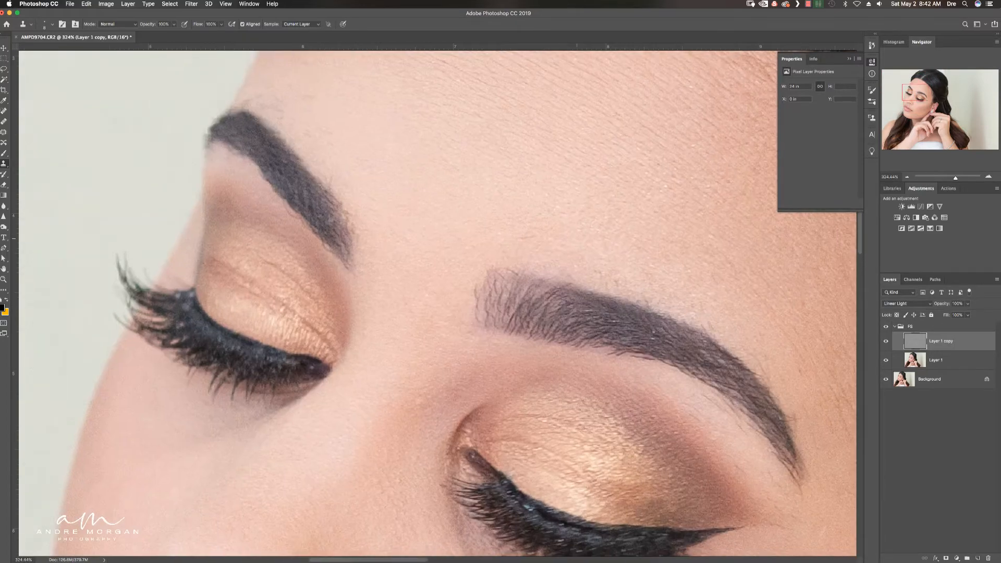
scroll(653, 219, "down", 6)
scroll(602, 421, "up", 4)
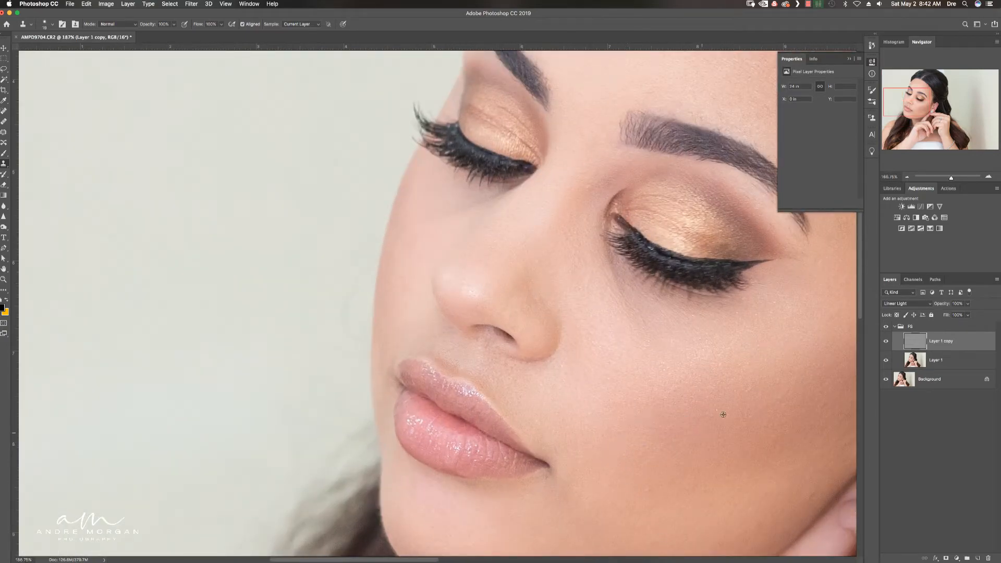
left_click(683, 331, "alt")
left_click_drag(777, 302, 500, 349)
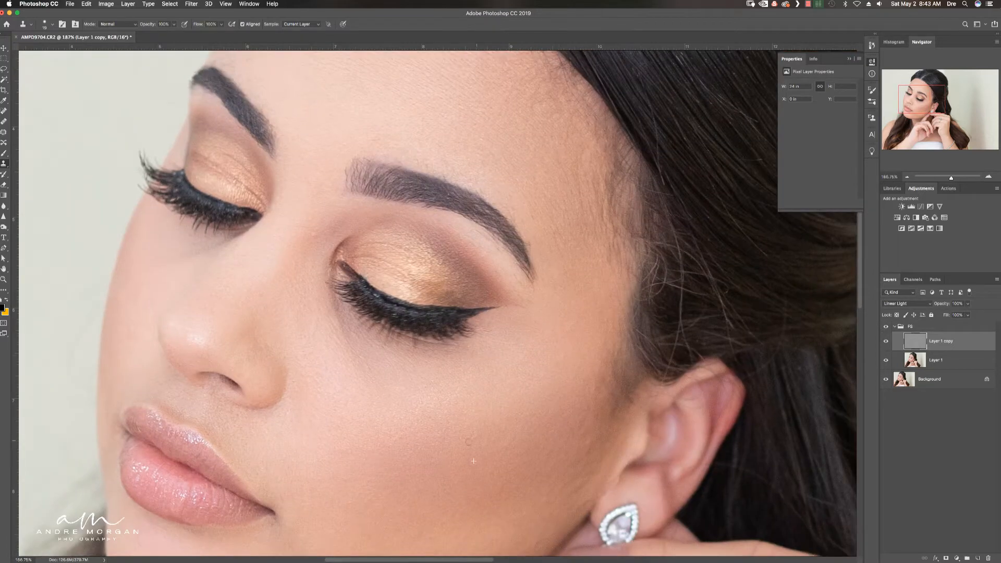
scroll(519, 460, "down", 3)
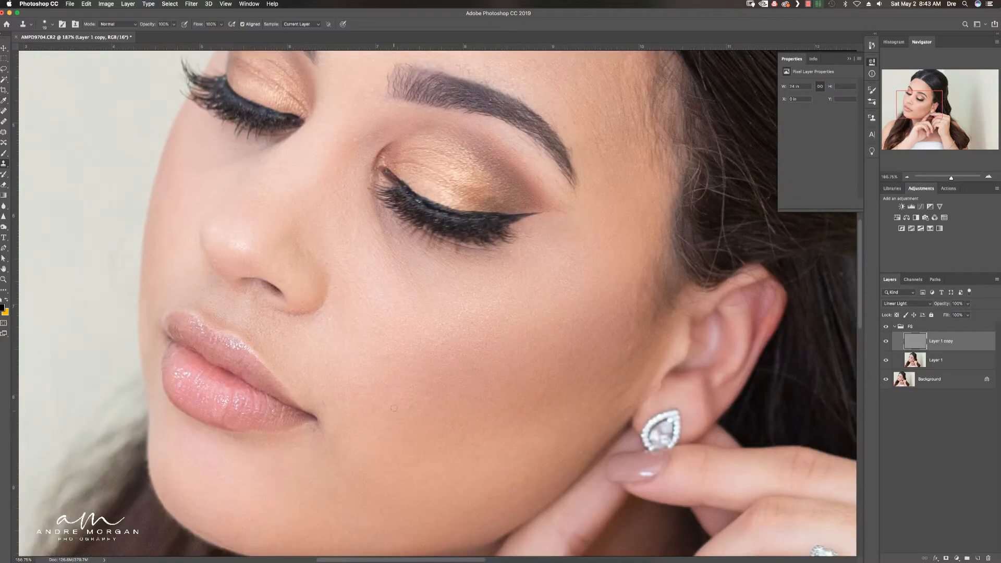
left_click(386, 439, "alt")
scroll(456, 459, "down", 5)
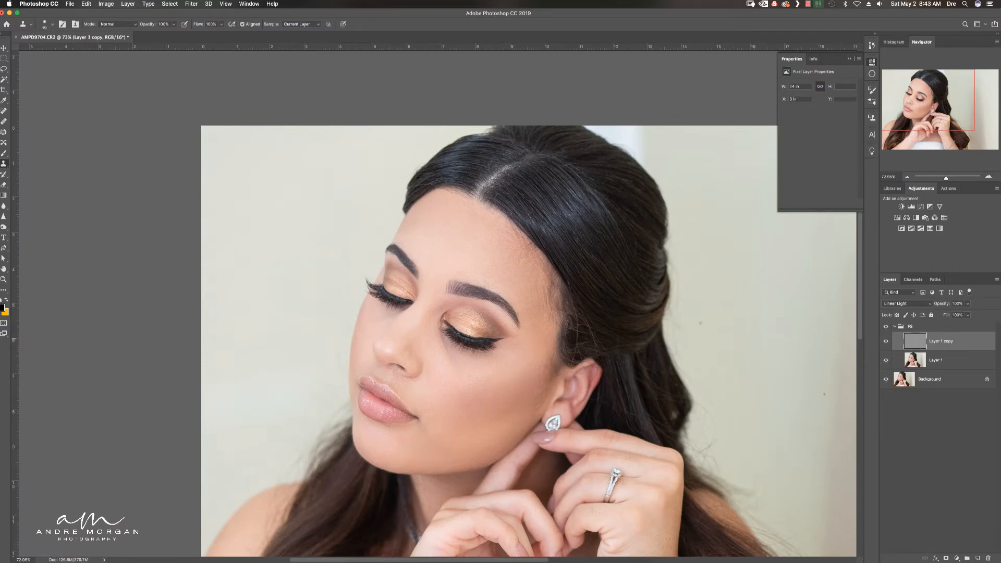
Collapse the FS group and merge it into a single layer.
left_click(893, 327)
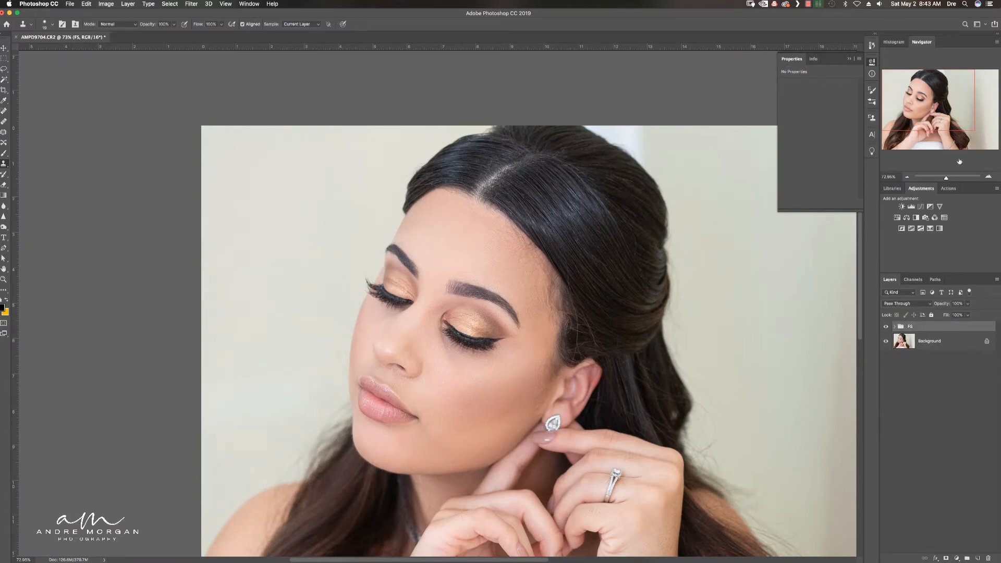
right_click(917, 327)
left_click(895, 491)
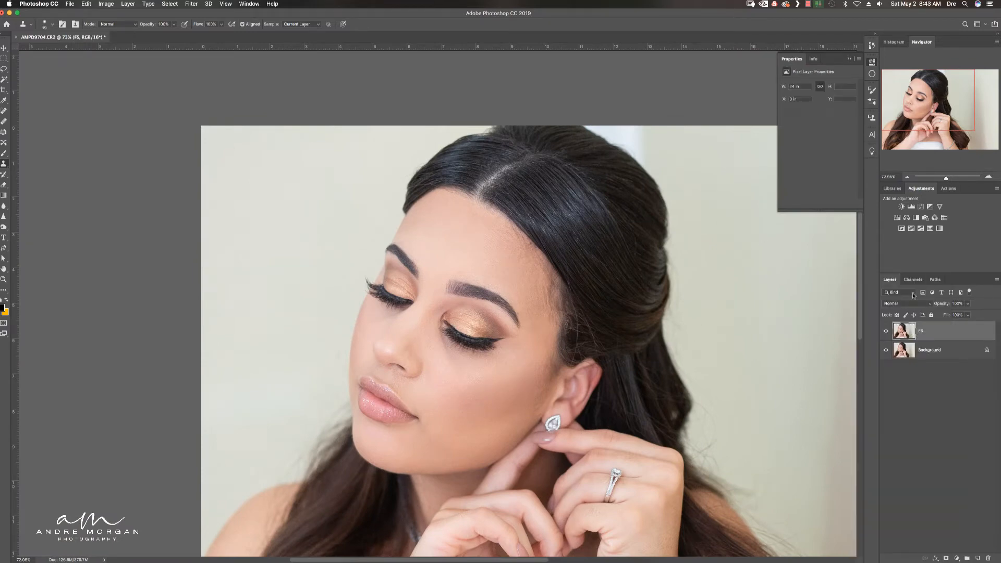
Add a Curves adjustment that raises the midtones above the FS layer and invert its mask to black.
left_click(921, 207)
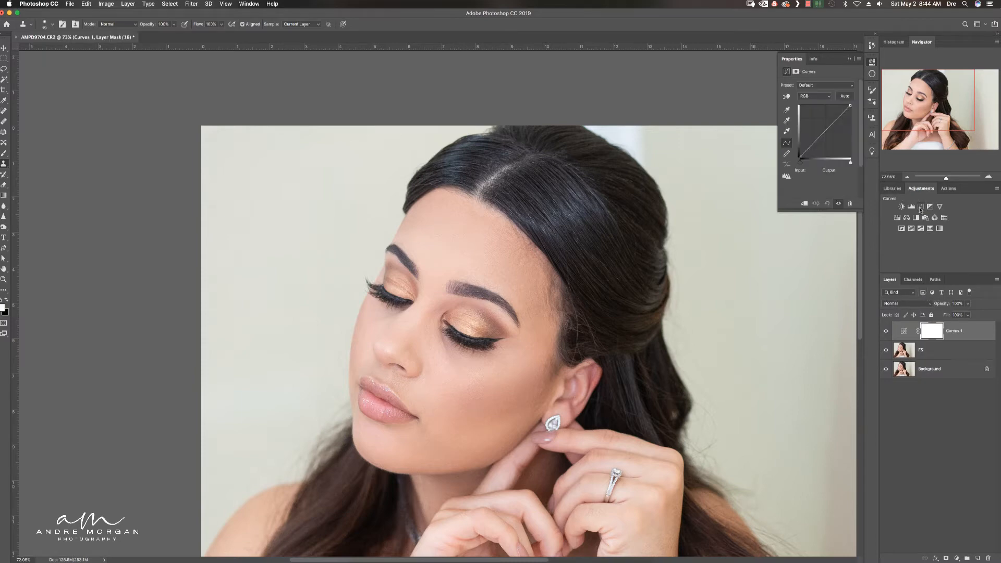
left_click_drag(825, 132, 825, 119)
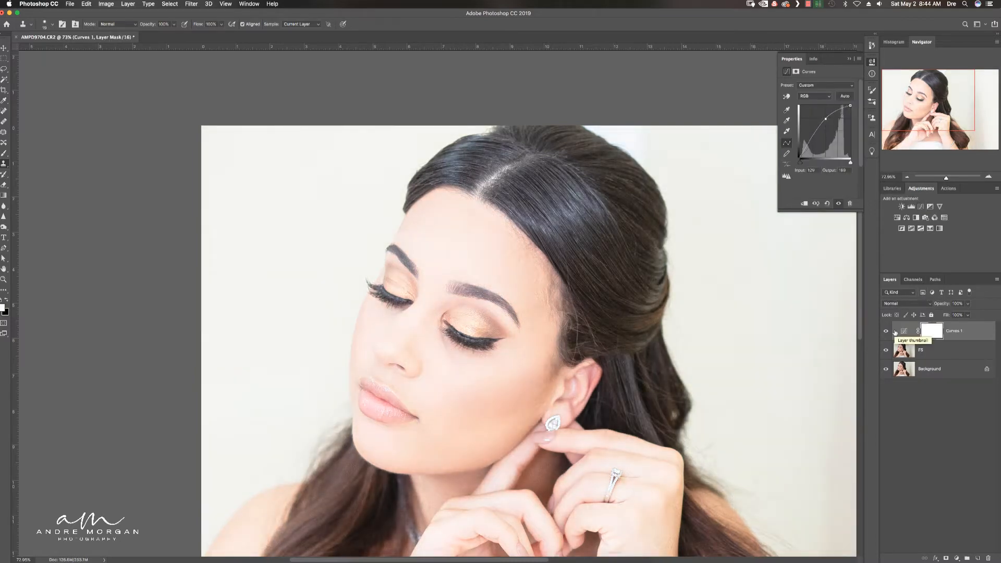
key("super+i")
Add a second Curves adjustment that pulls the midtones down and invert its mask to black.
left_click(920, 207)
left_click_drag(825, 132, 826, 144)
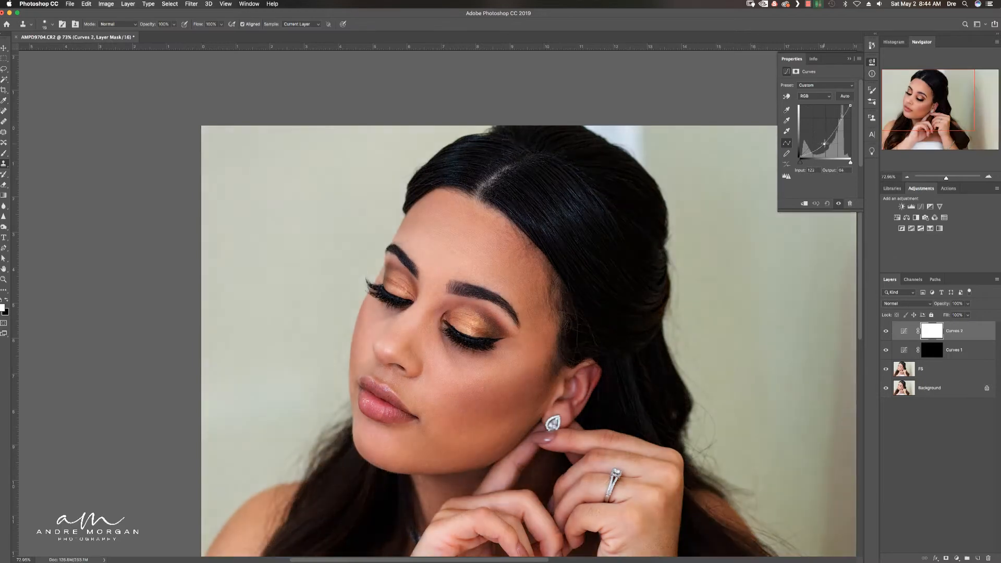
key("super+i")
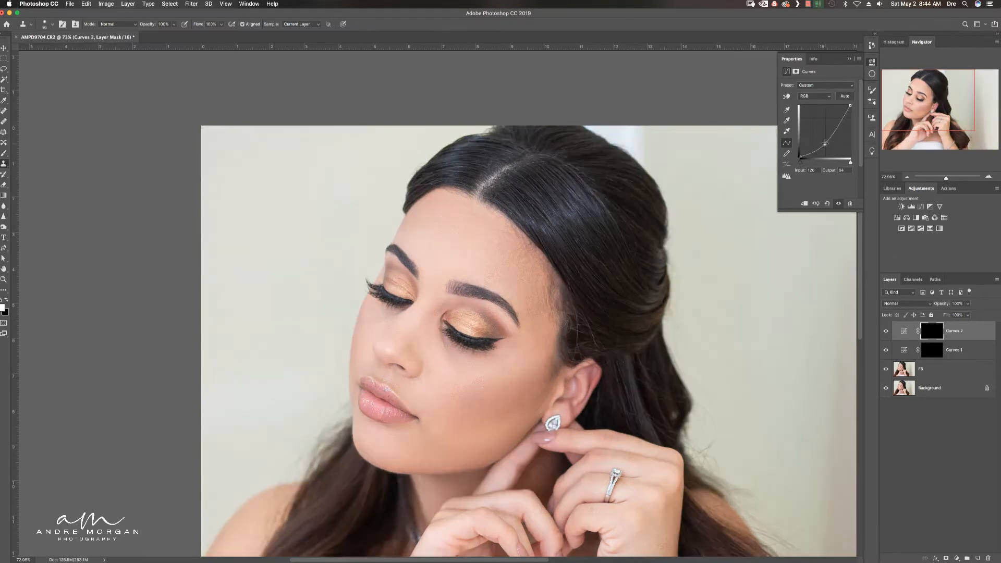
Rename the brightening Curves layer as Dodge and the darkening Curves layer as Burn.
double_click(953, 350)
type("Dodge")
key("Return")
double_click(954, 331)
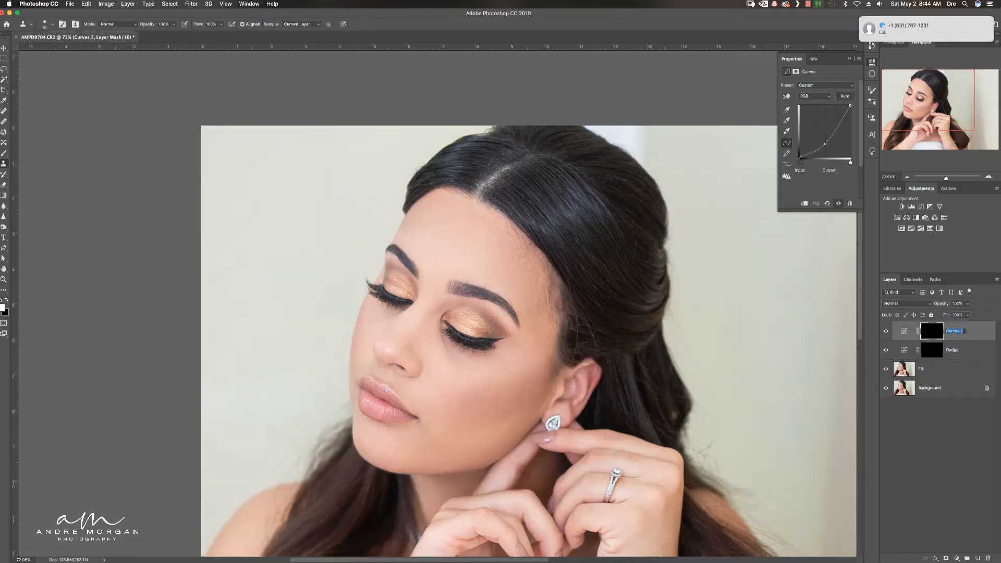
type("Burn")
key("Return")
Group the Dodge and Burn layers and name the group D&B.
left_click(973, 358, "shift")
key("super+g")
double_click(915, 327)
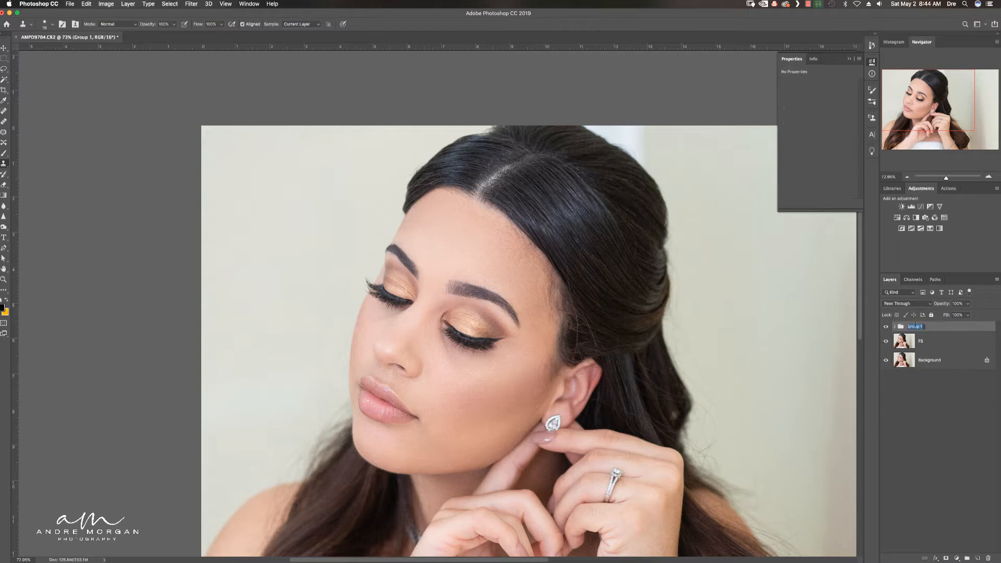
type("D&B")
key("Return")
Add a Black & White and a Levels adjustment above the D&B group, lowering the white input level and darkening the midtones.
left_click(916, 218)
left_click(910, 206)
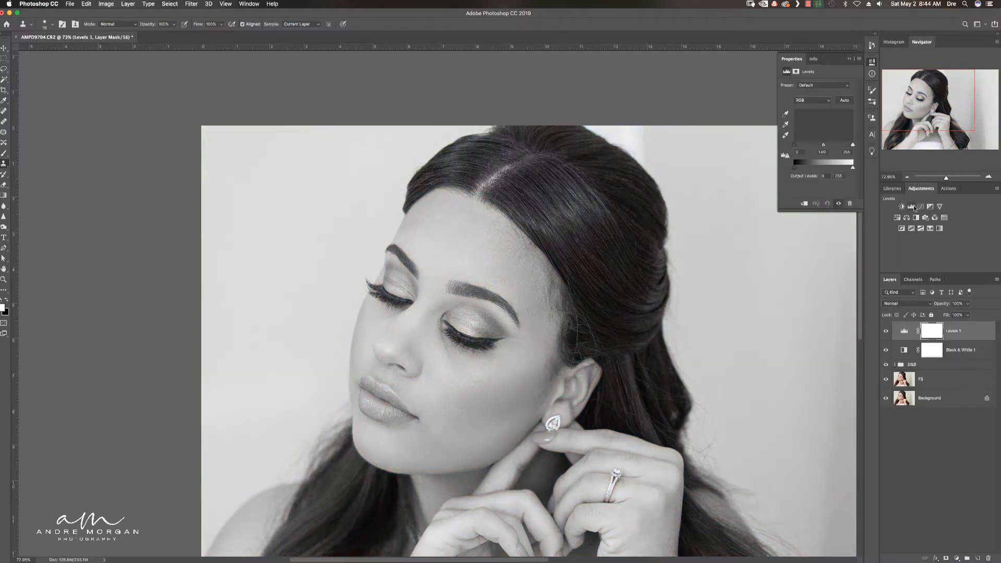
left_click_drag(824, 145, 850, 147)
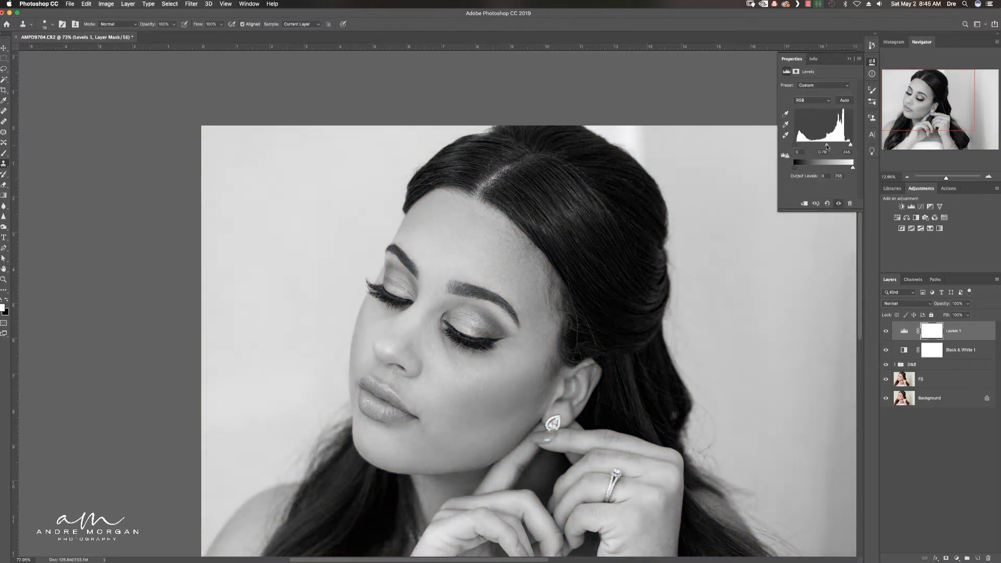
Group the Levels and Black & White layers and name the group Help.
left_click(963, 348, "shift")
key("super+g")
double_click(915, 327)
type("Help")
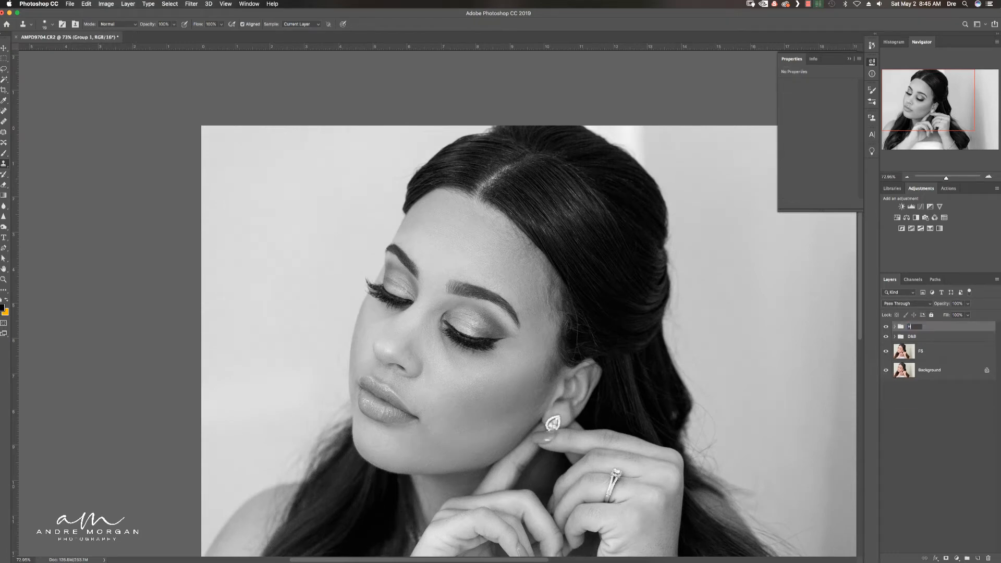
key("Return")
Expand the D&B group, target the Dodge layer's mask and set the Brush to 20% opacity for painting the face.
left_click(895, 337)
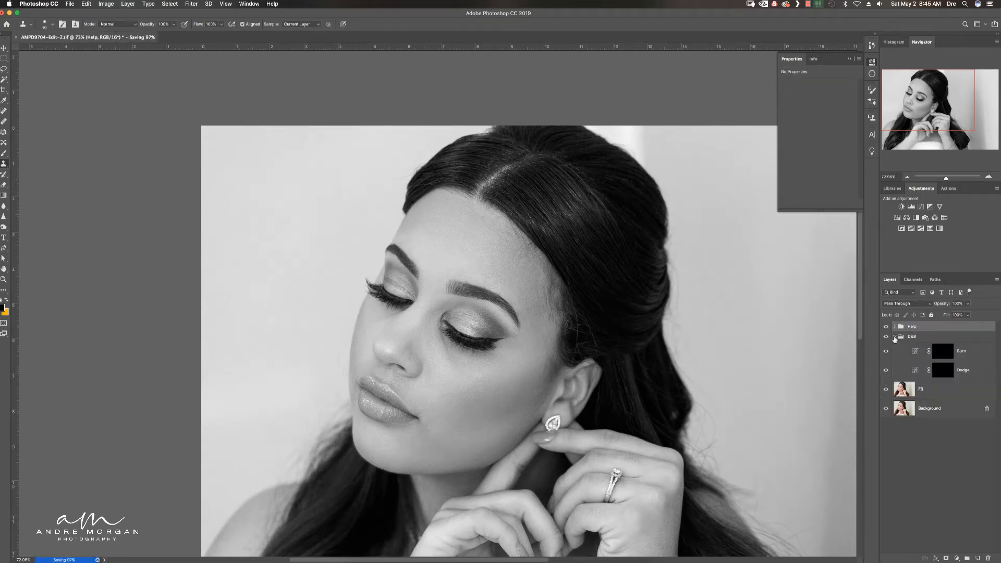
left_click(948, 371)
key("b")
left_click_drag(447, 358, 477, 357)
left_click_drag(474, 355, 395, 358)
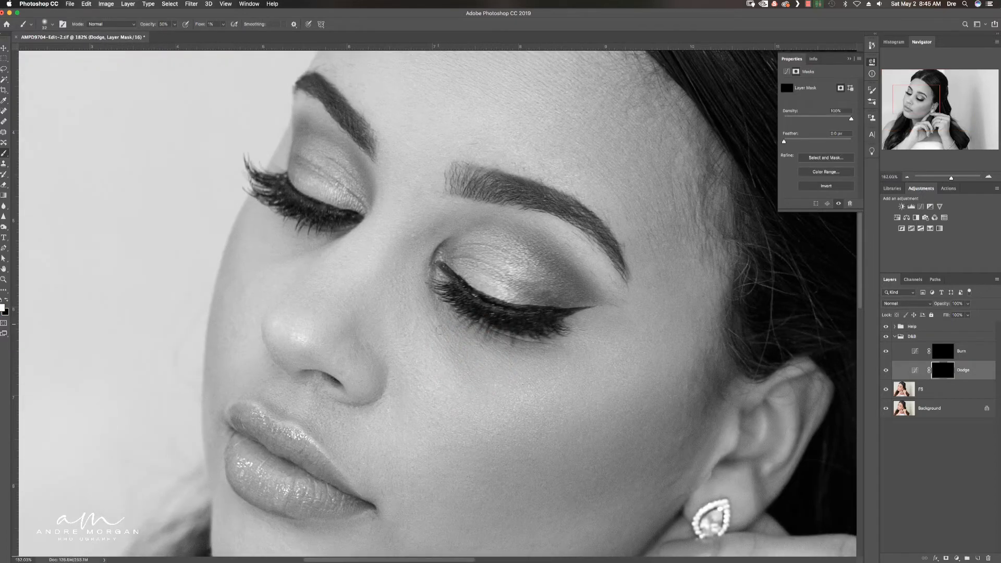
mouse_move(470, 379)
left_mouse_down()
mouse_move(503, 373)
mouse_move(471, 337)
mouse_move(511, 387)
mouse_move(452, 348)
mouse_move(440, 366)
mouse_move(560, 382)
mouse_move(564, 357)
mouse_move(539, 368)
mouse_move(487, 358)
left_mouse_up()
key("2")
Dodge the dark patches under the far eye, along the far cheek and on the side of the nose.
key("space")
left_click_drag(420, 259, 541, 384)
left_click_drag(451, 375, 430, 372)
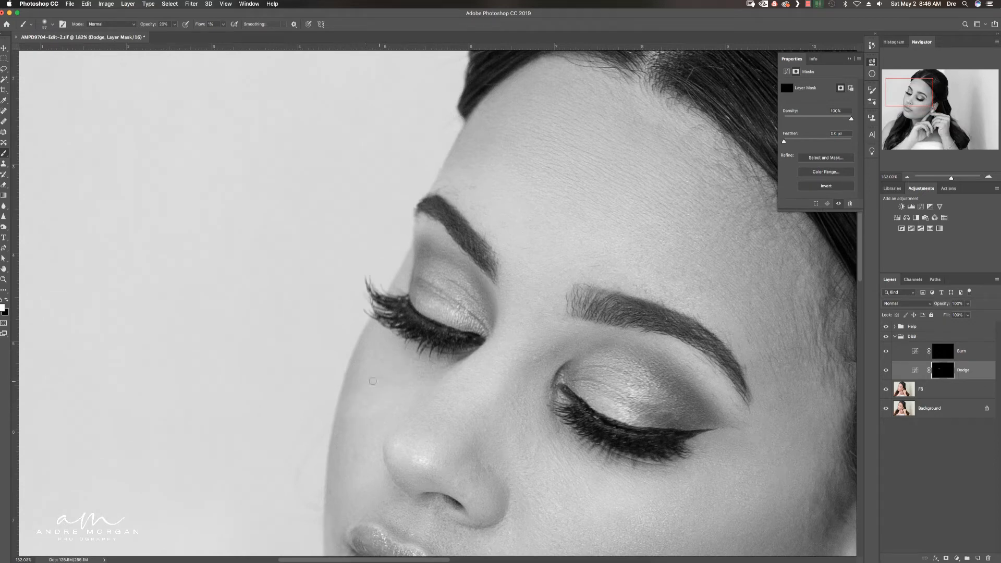
left_click_drag(373, 381, 383, 383)
mouse_move(382, 384)
left_mouse_down()
mouse_move(361, 390)
mouse_move(363, 448)
mouse_move(376, 444)
mouse_move(344, 451)
left_mouse_up()
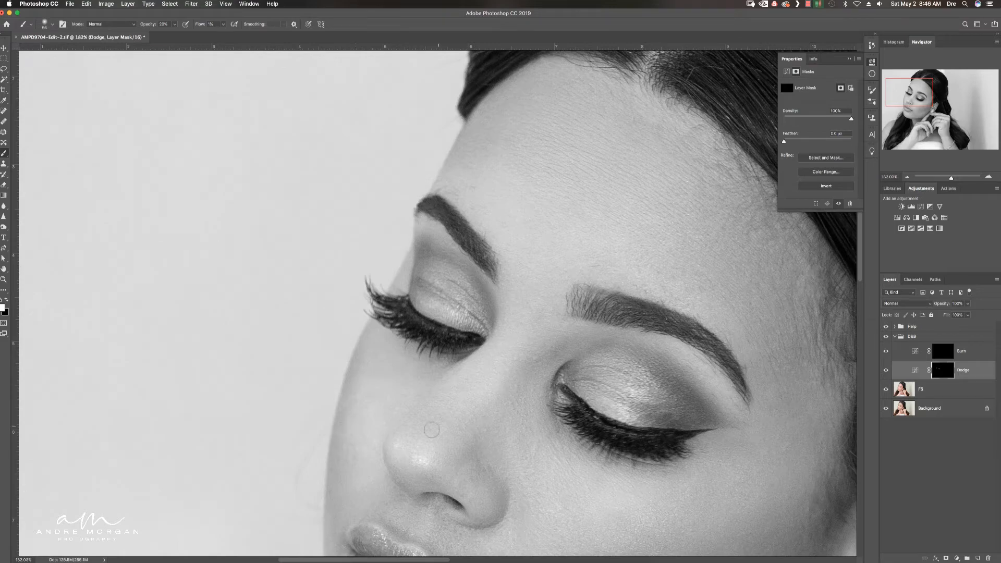
mouse_move(432, 431)
left_mouse_down()
mouse_move(442, 429)
mouse_move(423, 417)
left_mouse_up()
left_click_drag(416, 378, 401, 380)
Dodge the uneven dark areas below the corner of the mouth and above the lips, adjusting the brush size.
mouse_move(605, 295)
left_mouse_down()
mouse_move(447, 212)
mouse_move(431, 39)
left_mouse_up()
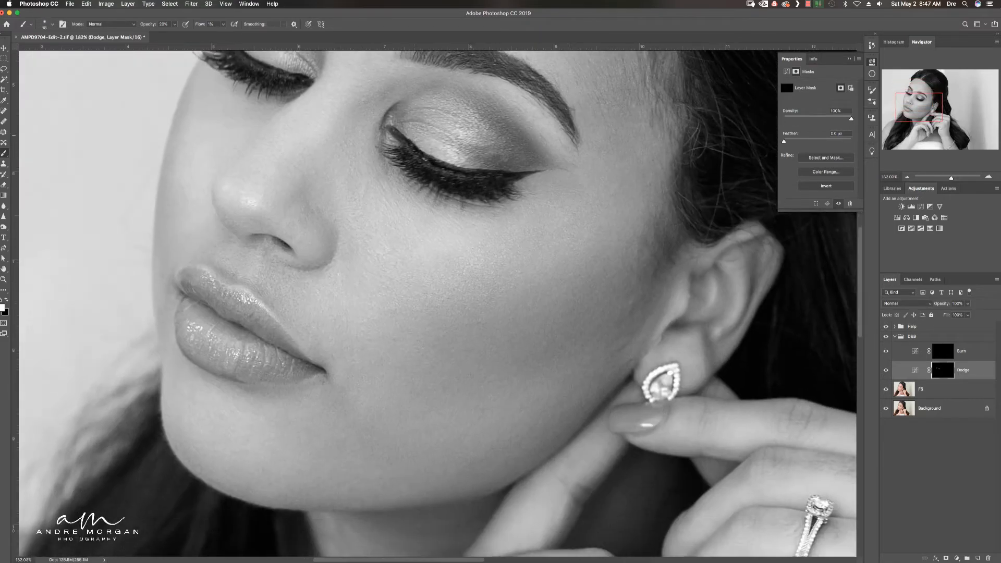
left_click_drag(343, 408, 354, 409)
key("F11")
left_click_drag(300, 406, 291, 407, "ctrl+alt")
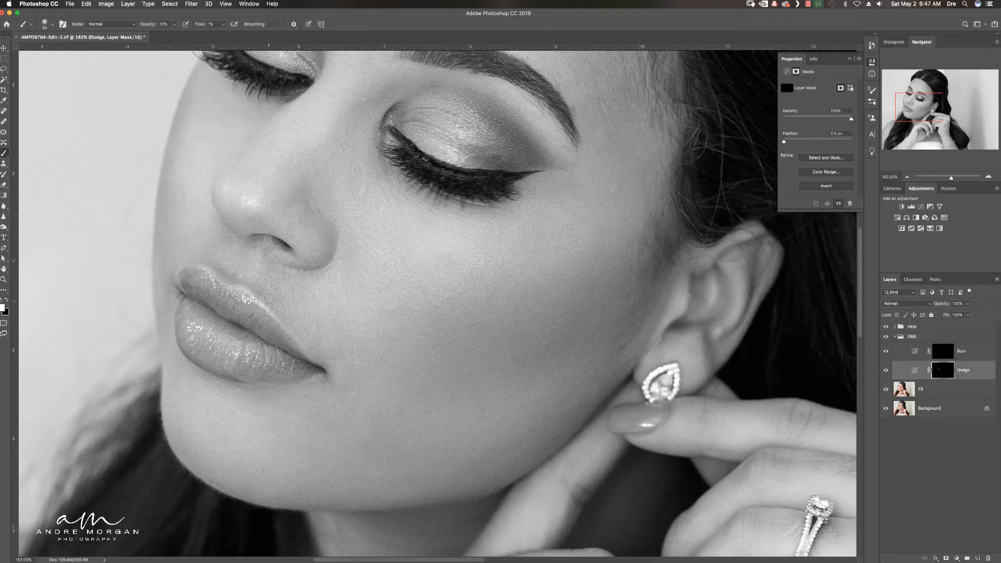
left_click_drag(231, 276, 227, 275, "ctrl+alt")
scroll(219, 245, "right", 3)
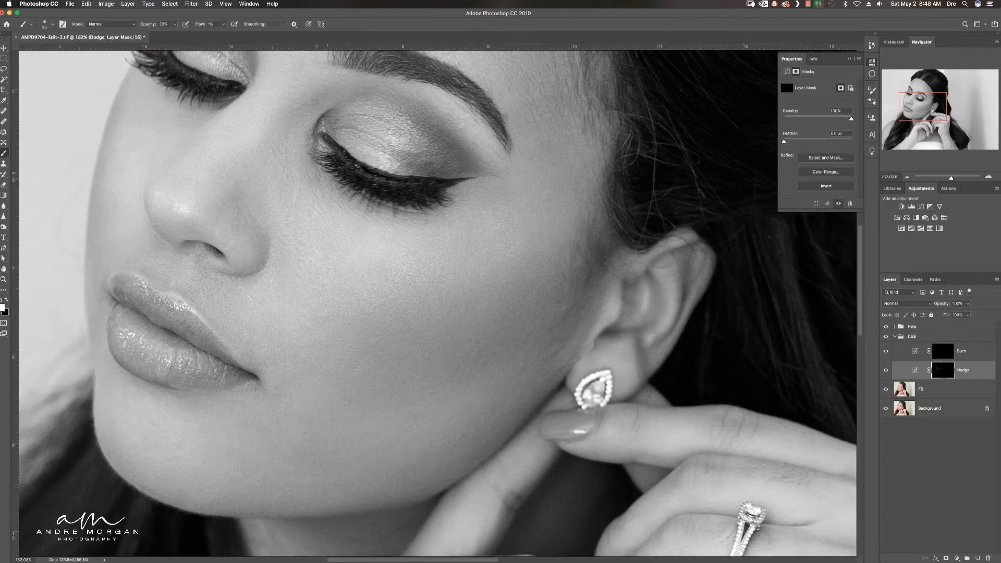
Dodge the shadows under the near eye and on the cheek beside the nose on the Dodge mask.
key("super+Tab")
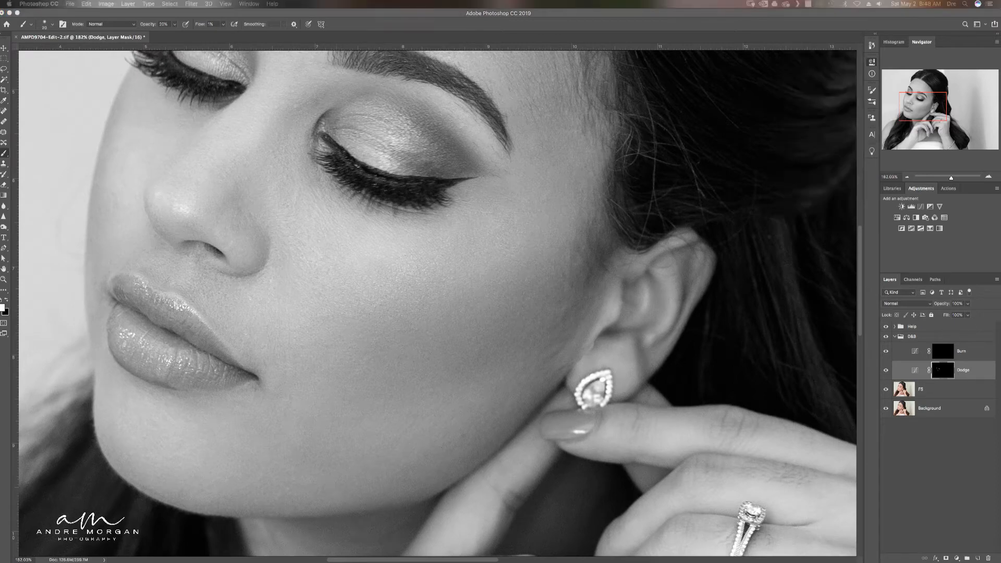
left_click(659, 211)
left_click_drag(481, 197, 489, 198)
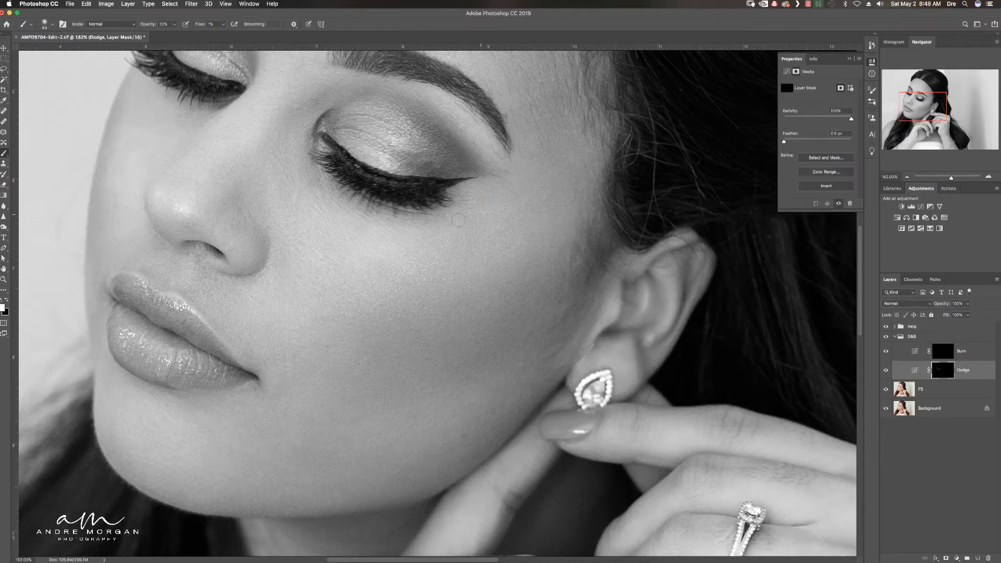
left_click_drag(319, 164, 311, 164)
mouse_move(284, 256)
left_mouse_down()
mouse_move(299, 285)
mouse_move(292, 260)
mouse_move(282, 276)
left_mouse_up()
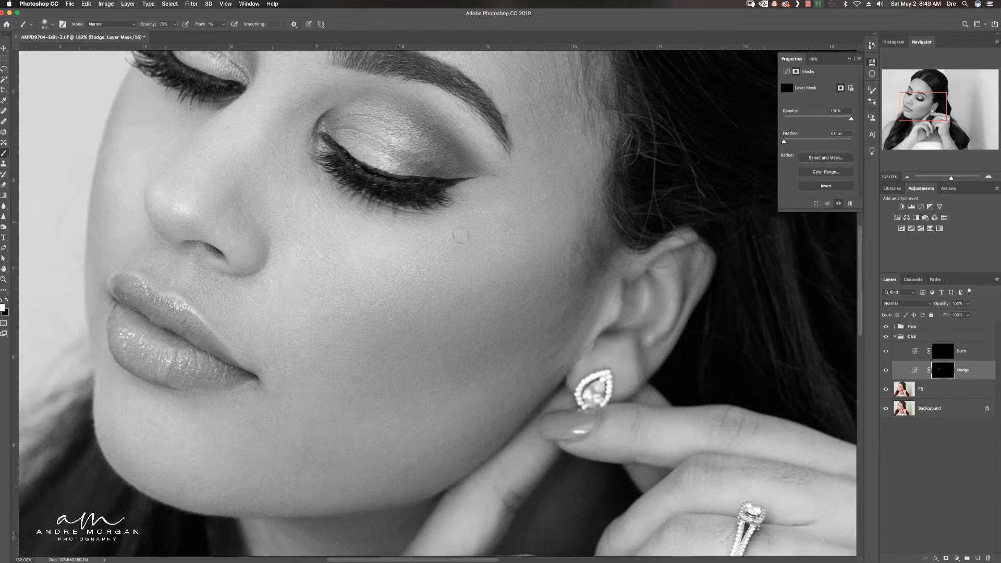
Check the dodging on the whole portrait in colour by hiding the Help group, and show the group again.
key("super+0")
left_click(887, 328)
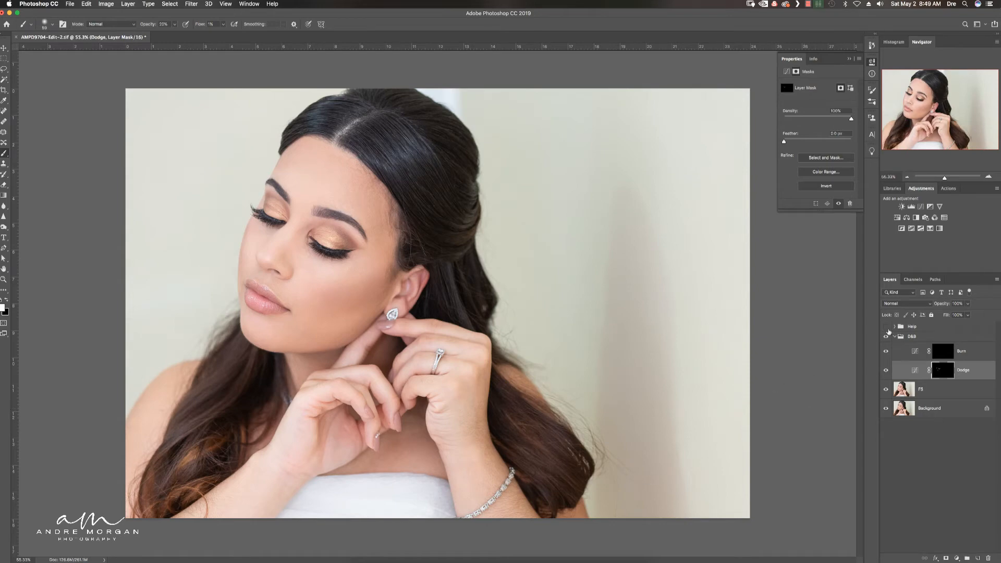
left_click(886, 327)
Dodge the near cheek with broad strokes of a larger brush from below the eye to the lower cheek.
scroll(305, 282, "up", 5)
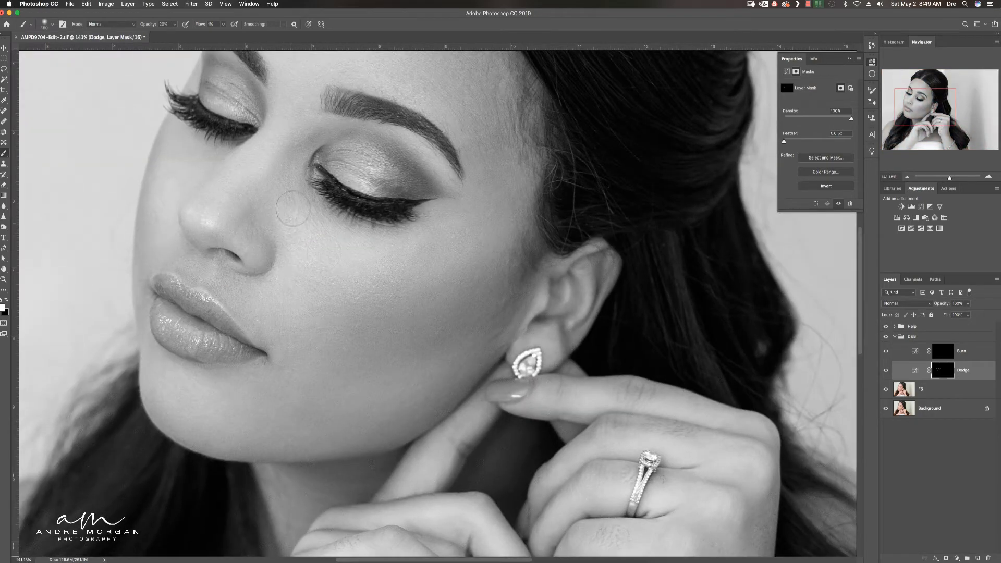
mouse_move(293, 209)
left_mouse_down()
mouse_move(322, 257)
mouse_move(382, 255)
left_mouse_up()
mouse_move(423, 340)
left_mouse_down()
mouse_move(389, 350)
mouse_move(360, 315)
left_mouse_up()
mouse_move(449, 330)
left_mouse_down()
mouse_move(437, 330)
mouse_move(477, 308)
mouse_move(318, 312)
mouse_move(432, 347)
left_mouse_up()
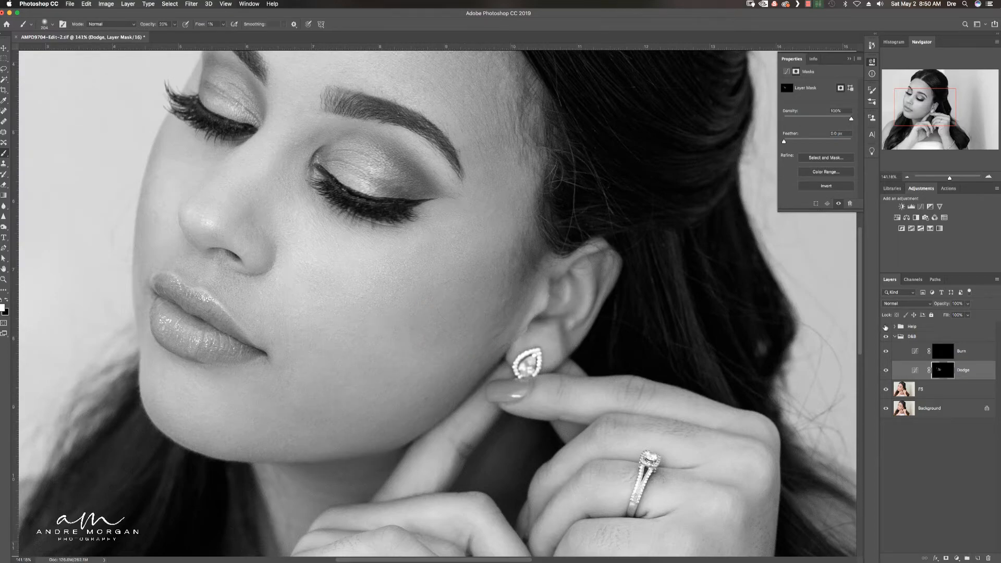
Hide the Help group and examine the face and hands in colour.
left_click(885, 327)
left_click_drag(511, 339, 577, 336)
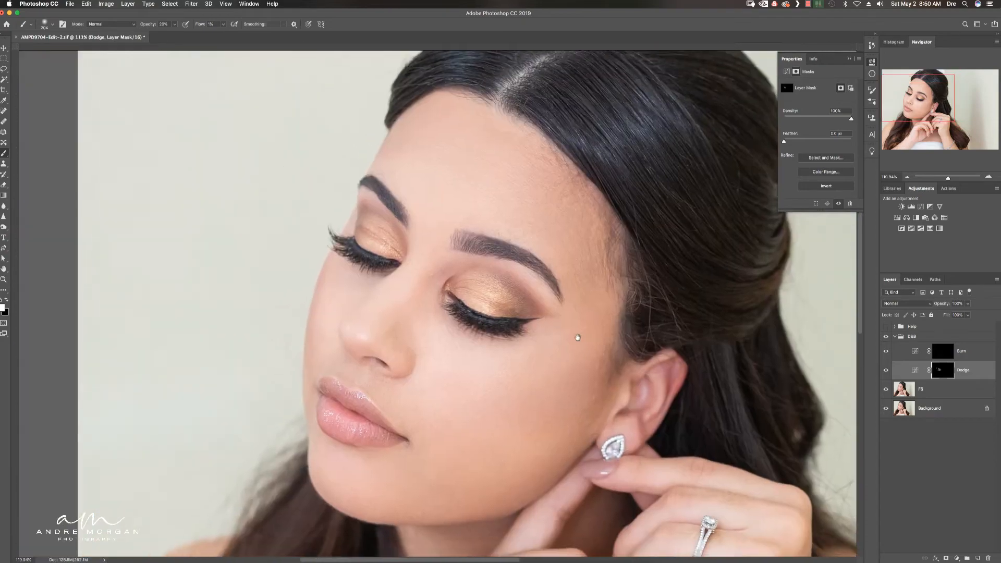
left_click_drag(471, 450, 503, 259)
mouse_move(450, 400)
left_mouse_down()
mouse_move(566, 121)
mouse_move(364, 262)
mouse_move(279, 375)
left_mouse_up()
left_click_drag(628, 339, 684, 290)
left_click_drag(685, 290, 611, 275)
left_click_drag(689, 296, 607, 277)
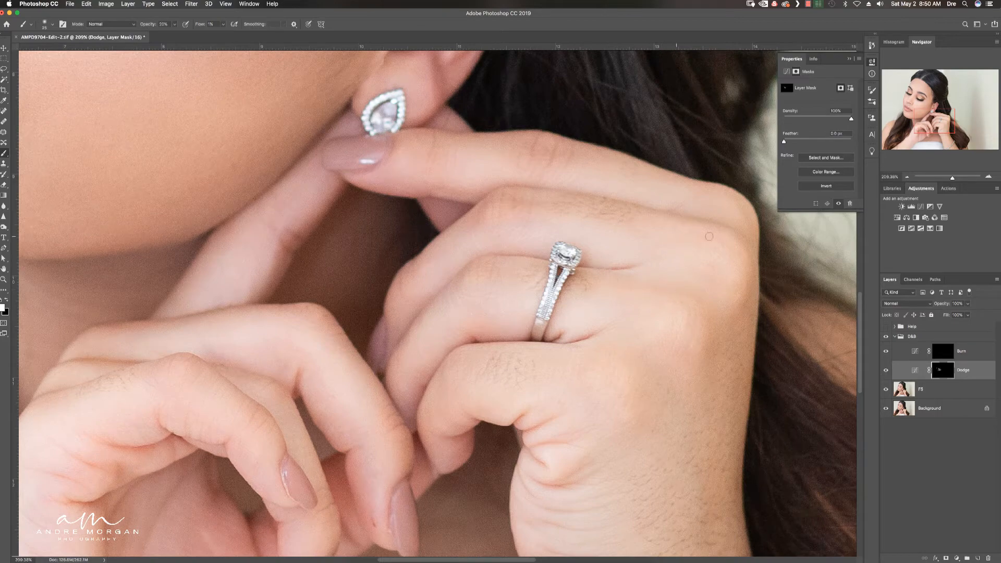
Dodge the darker skin along the fingers near the ring on the Dodge mask.
left_click_drag(440, 171, 642, 284)
mouse_move(642, 284)
left_mouse_down()
mouse_move(749, 267)
mouse_move(735, 268)
left_mouse_up()
left_click_drag(722, 318, 701, 318)
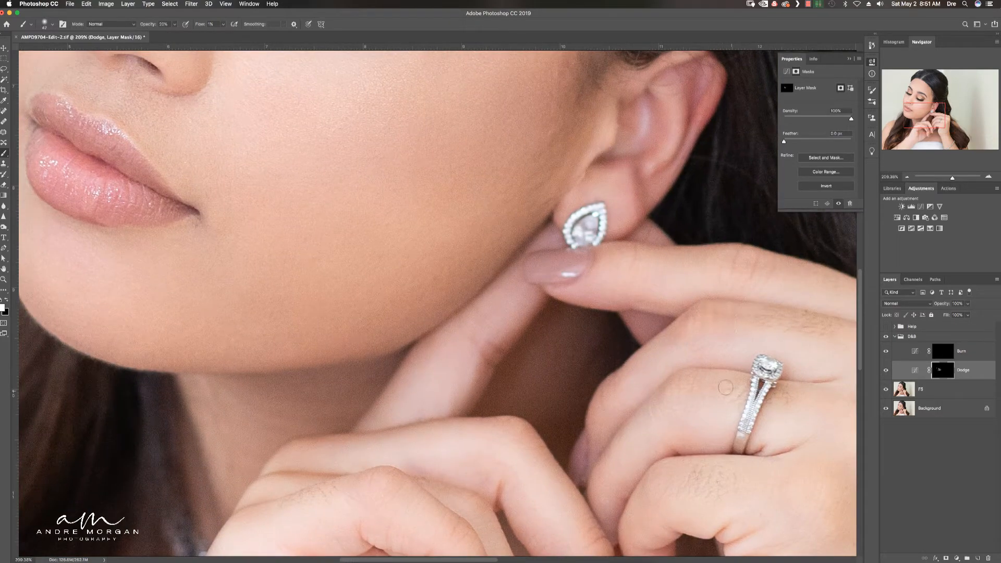
left_click_drag(402, 451, 746, 281)
left_click_drag(664, 483, 663, 263)
Examine the dodged skin on the hands and face in colour with the Help group hidden.
key("super+0")
left_click_drag(385, 309, 407, 309)
left_click_drag(360, 326, 585, 227)
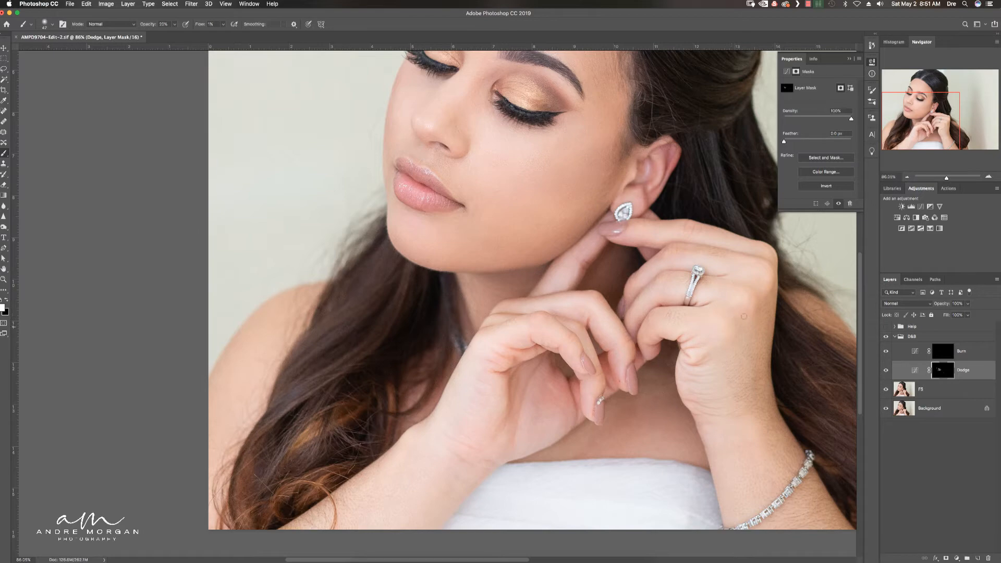
left_click_drag(583, 225, 498, 319)
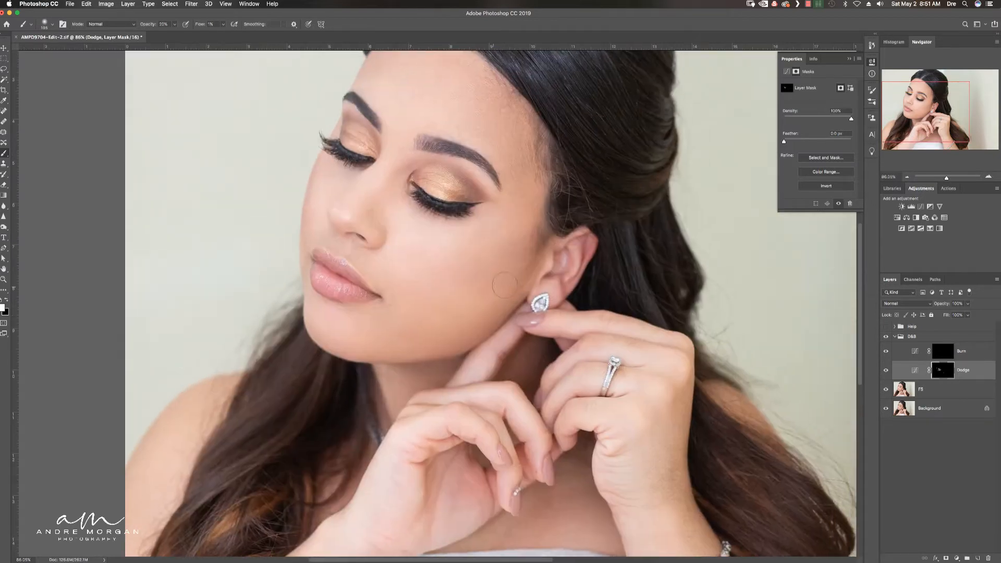
Show the Help group and dodge the darker skin between the eyebrows on the Dodge mask with a smaller brush.
left_click(886, 327)
left_click_drag(442, 345, 484, 345)
left_click_drag(485, 312, 514, 295)
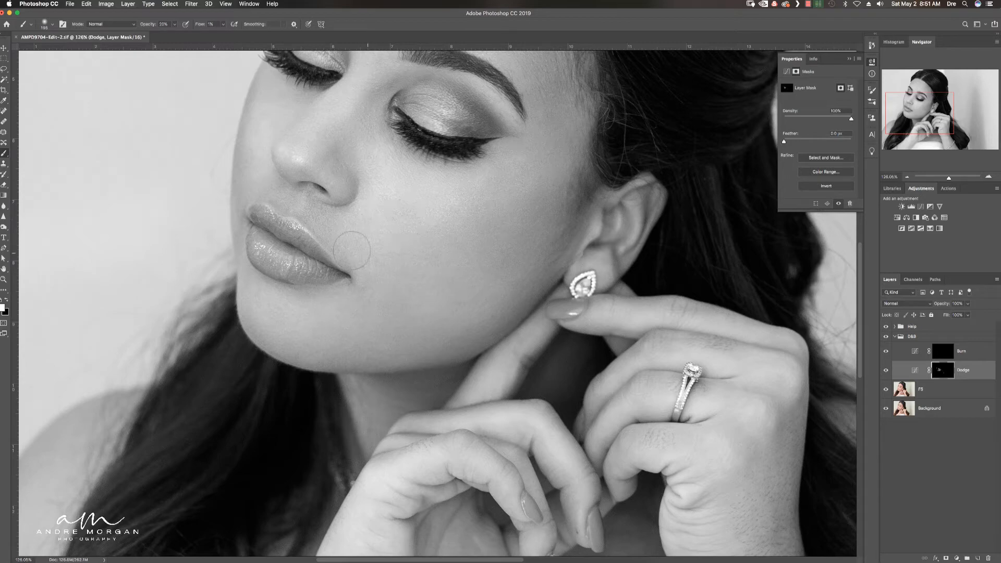
mouse_move(325, 123)
left_mouse_down()
mouse_move(336, 240)
mouse_move(316, 239)
left_mouse_up()
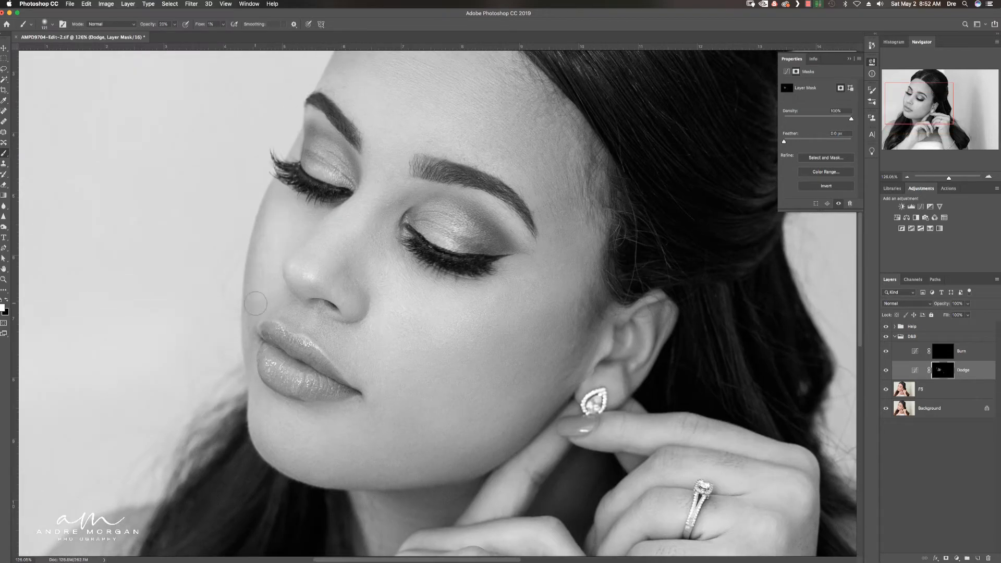
left_click_drag(406, 160, 388, 160)
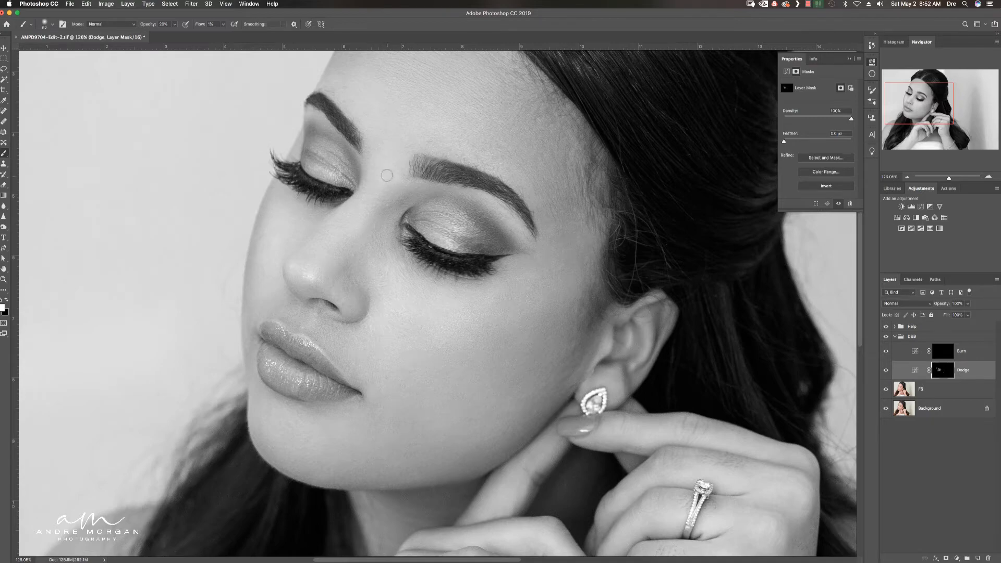
Compare the whole portrait in colour and in black and white by toggling the Help group, leaving it hidden.
key("super+0")
left_click(885, 326)
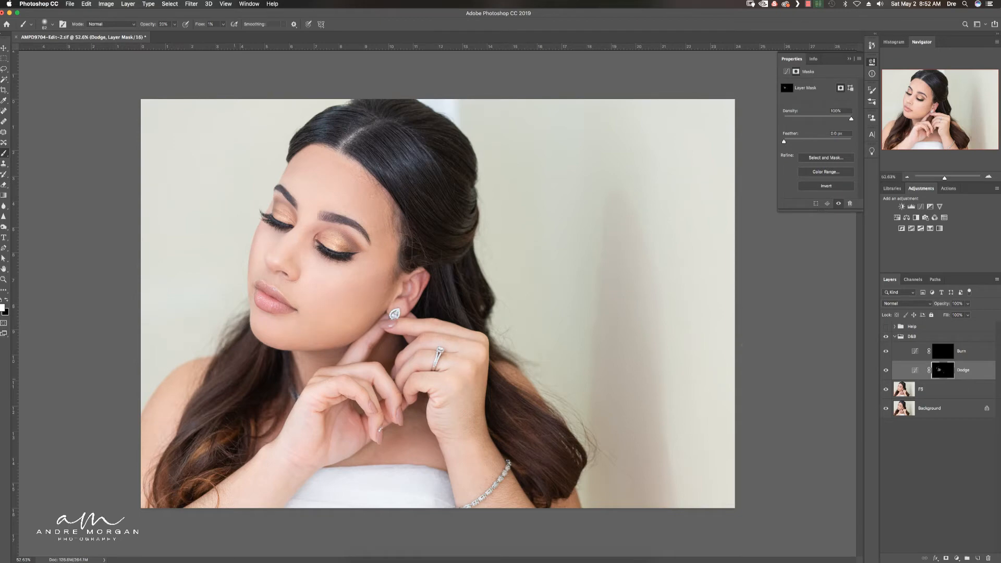
left_click(886, 327)
scroll(319, 233, "up", 3)
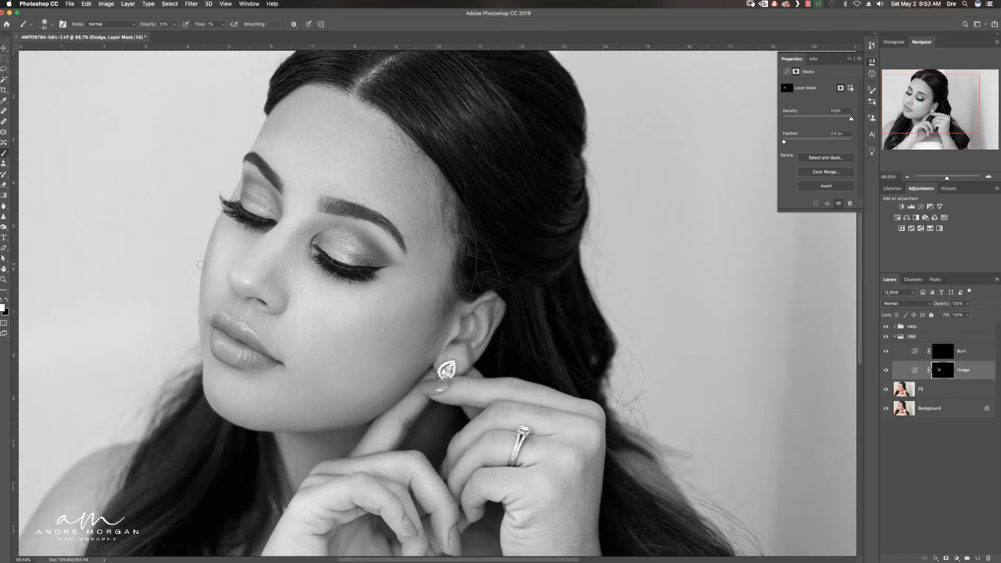
scroll(283, 223, "down", 3)
left_click(886, 326)
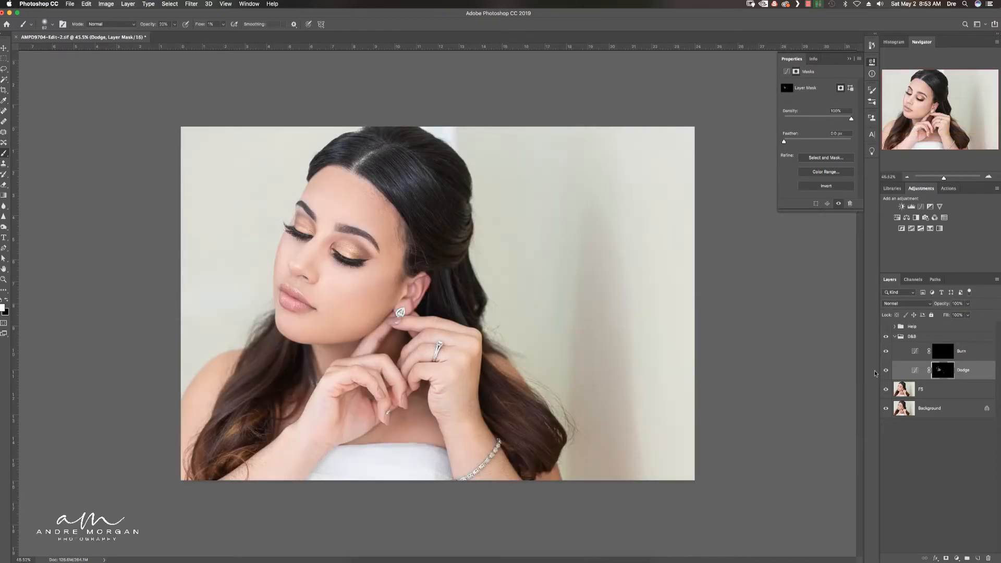
Show the Help group and burn the overly bright skin around the hands and neck on the Burn mask.
left_click(942, 351)
scroll(438, 303, "up", 5)
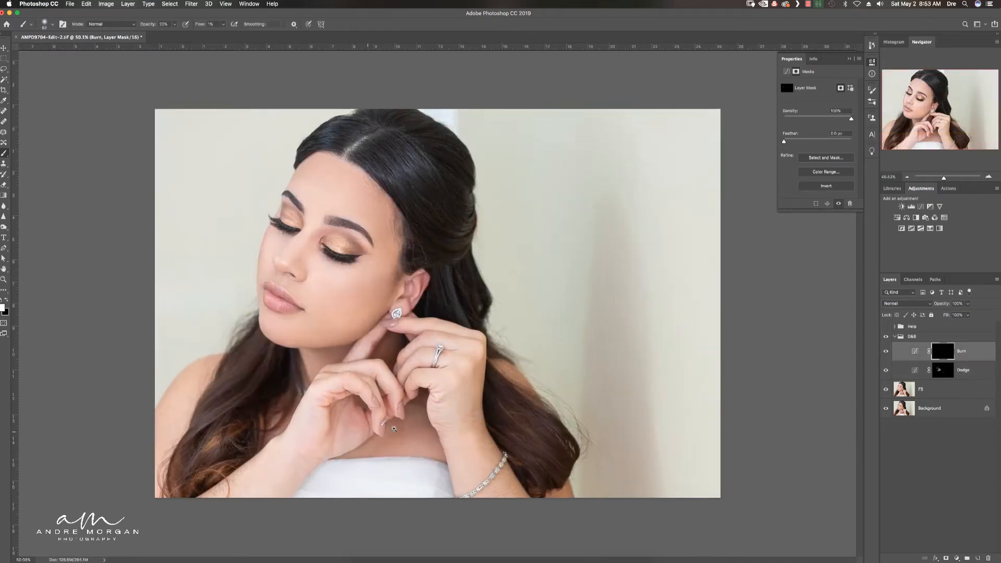
left_click_drag(333, 433, 574, 219)
left_click(885, 326)
mouse_move(395, 406)
left_mouse_down()
mouse_move(446, 396)
mouse_move(441, 334)
mouse_move(546, 197)
left_mouse_up()
left_click_drag(455, 343, 460, 301)
scroll(521, 288, "right", 5)
mouse_move(570, 355)
left_mouse_down()
mouse_move(528, 324)
mouse_move(504, 217)
mouse_move(511, 173)
mouse_move(485, 115)
left_mouse_up()
left_click_drag(405, 245, 616, 220)
mouse_move(363, 88)
left_mouse_down()
mouse_move(383, 385)
mouse_move(357, 422)
left_mouse_up()
mouse_move(417, 268)
left_mouse_down()
mouse_move(392, 275)
mouse_move(404, 272)
left_mouse_up()
Alternate between the Dodge and Burn masks to even the skin beside the nose, ending on the Burn mask.
key("alt+bracketleft")
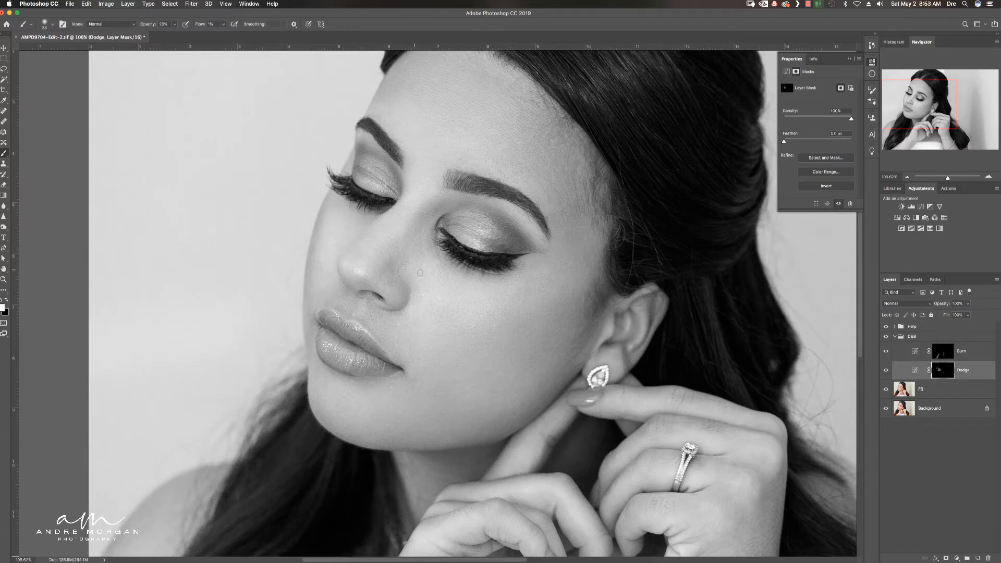
left_click(976, 359)
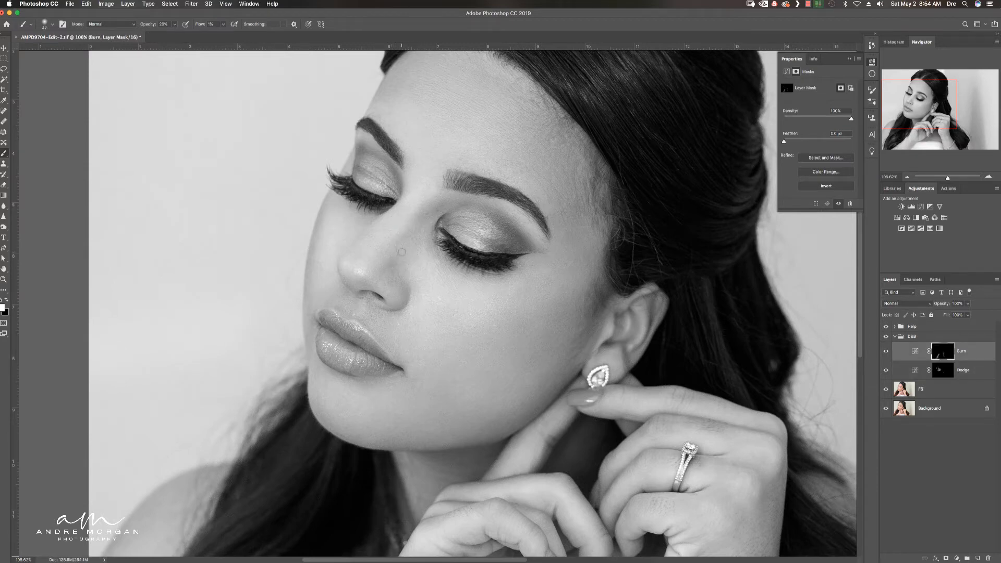
key("super+Tab")
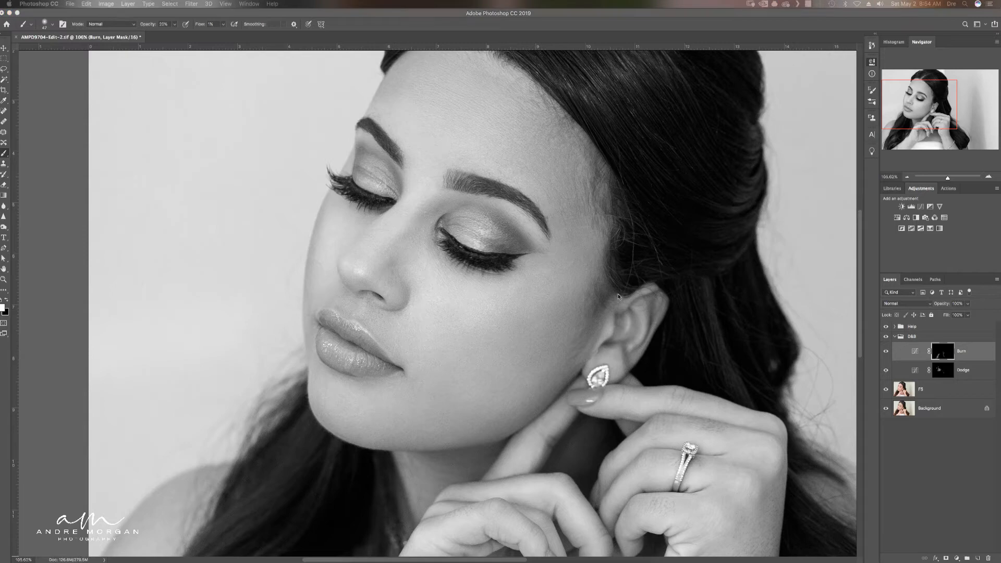
key("super+Tab")
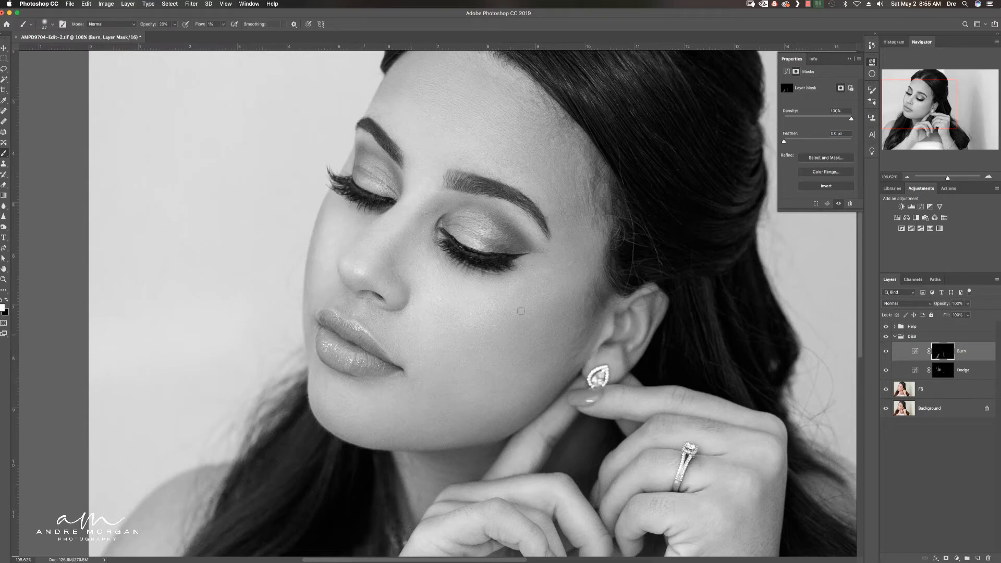
Return to the Dodge mask and lighten small dark patches on the cheek and around the nose.
key("alt+bracketleft")
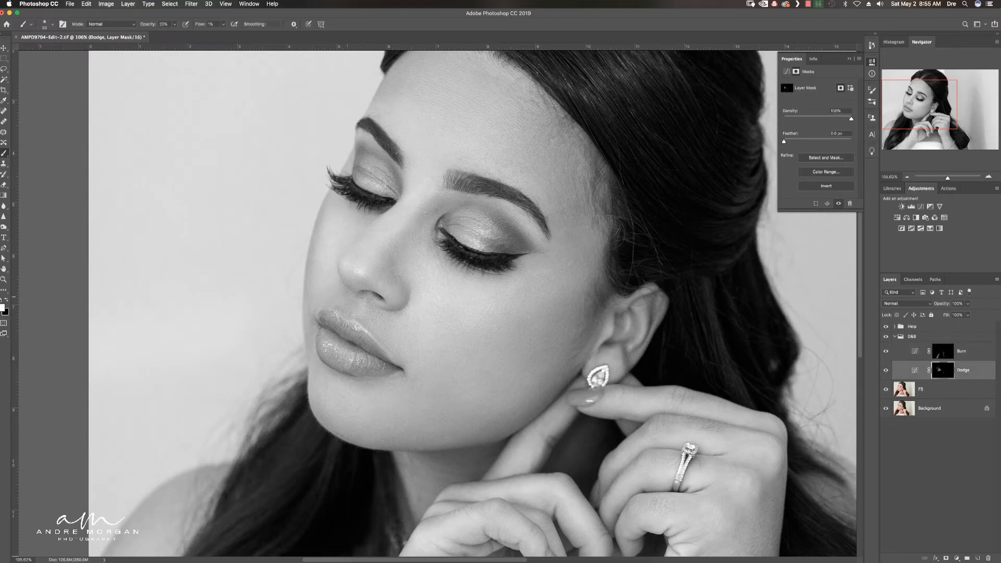
scroll(398, 339, "up", 5)
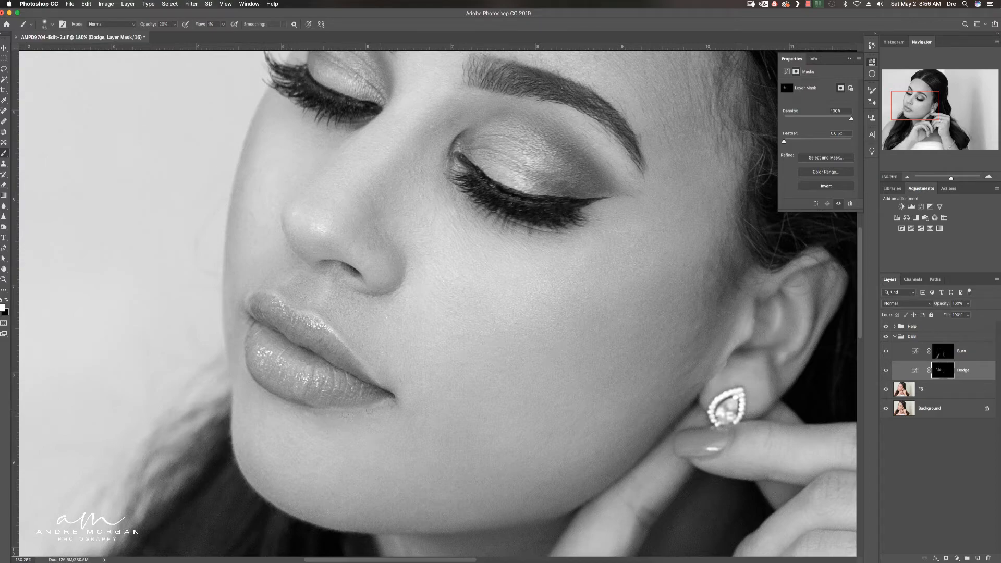
scroll(461, 392, "down", 8)
scroll(454, 301, "up", 8)
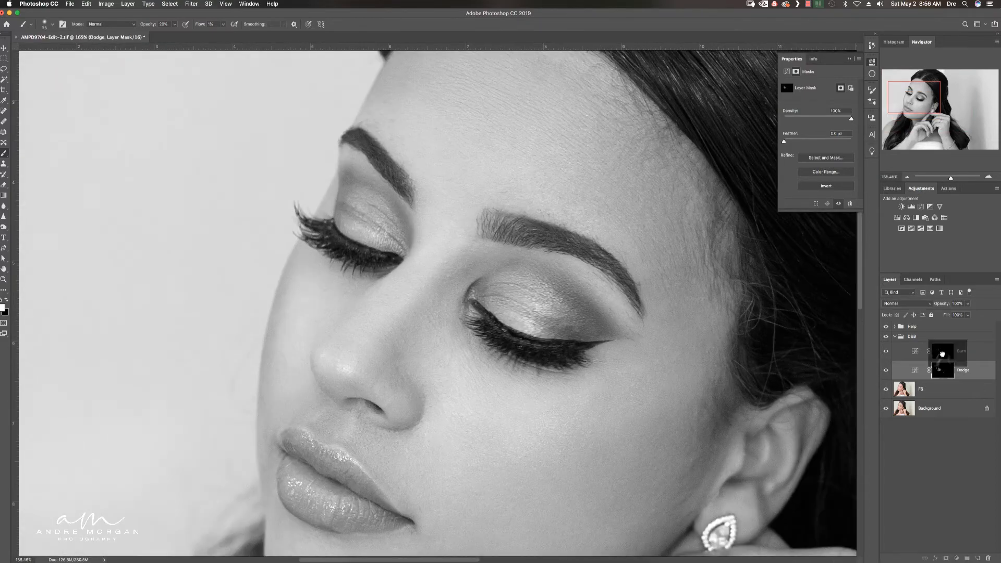
Burn the bright bridge of the nose on the Burn mask and hide the Help group to check it in colour.
left_click(942, 351)
mouse_move(436, 267)
left_mouse_down()
mouse_move(457, 267)
mouse_move(431, 247)
left_mouse_up()
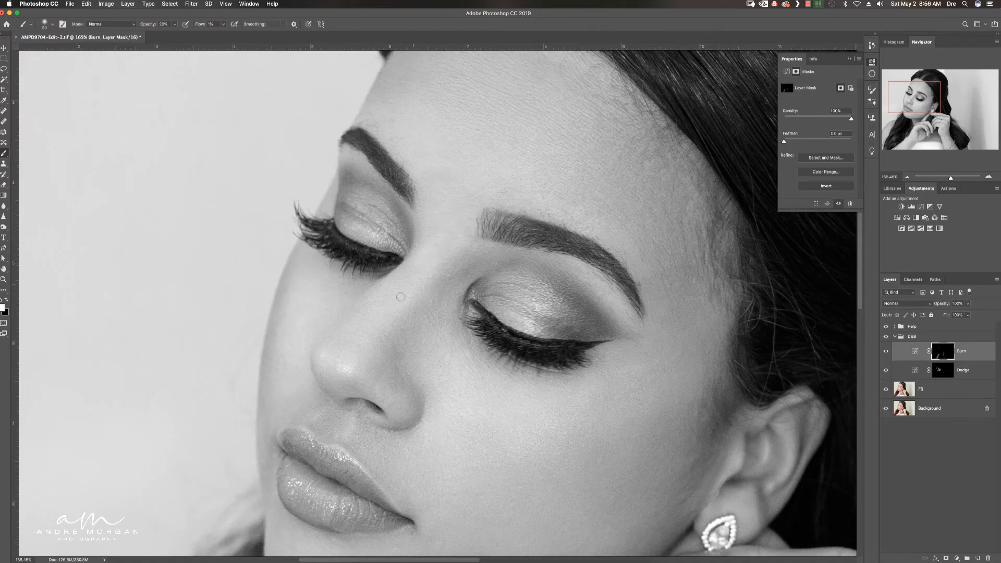
scroll(401, 296, "down", 6)
left_click(886, 326)
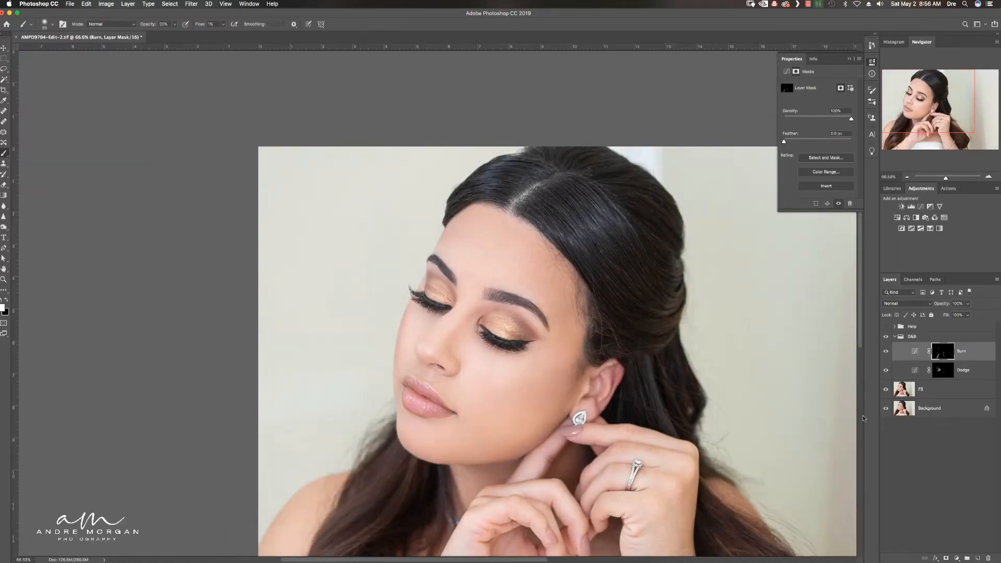
Retouch the skin under the far eye up close, first on the Dodge mask and then on the Burn mask.
left_click_drag(458, 320, 564, 320)
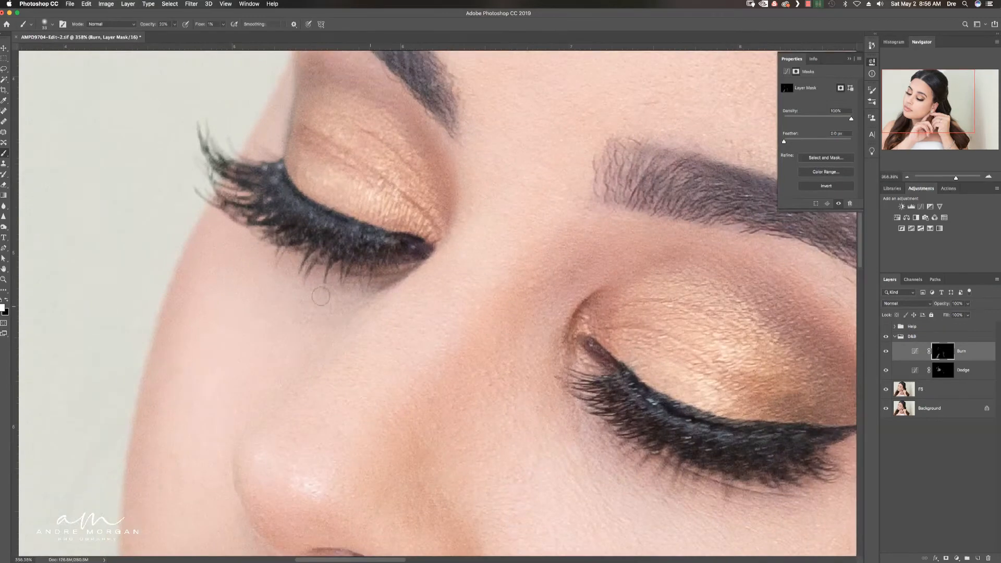
left_click(942, 370)
left_click_drag(360, 302, 361, 302)
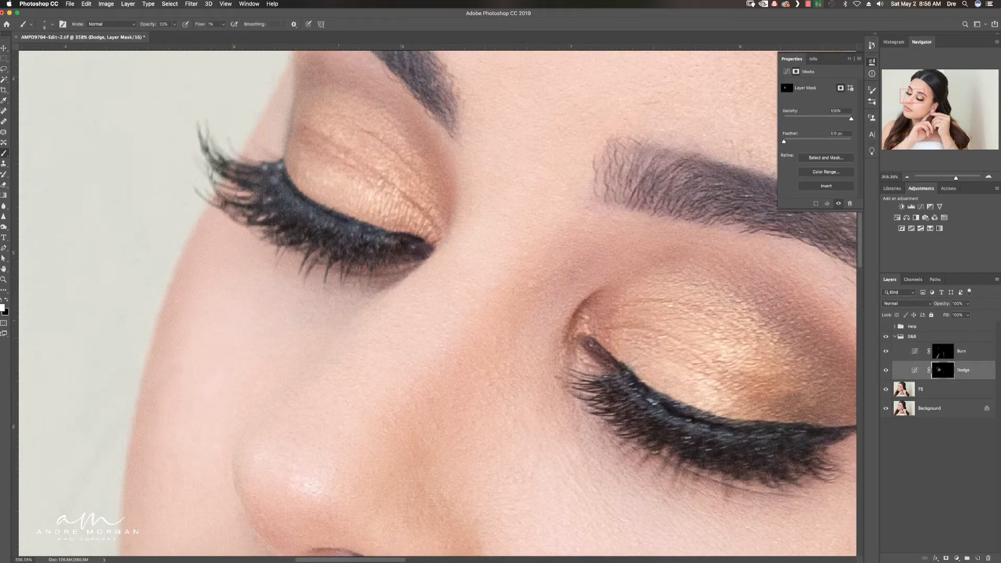
left_click(944, 351)
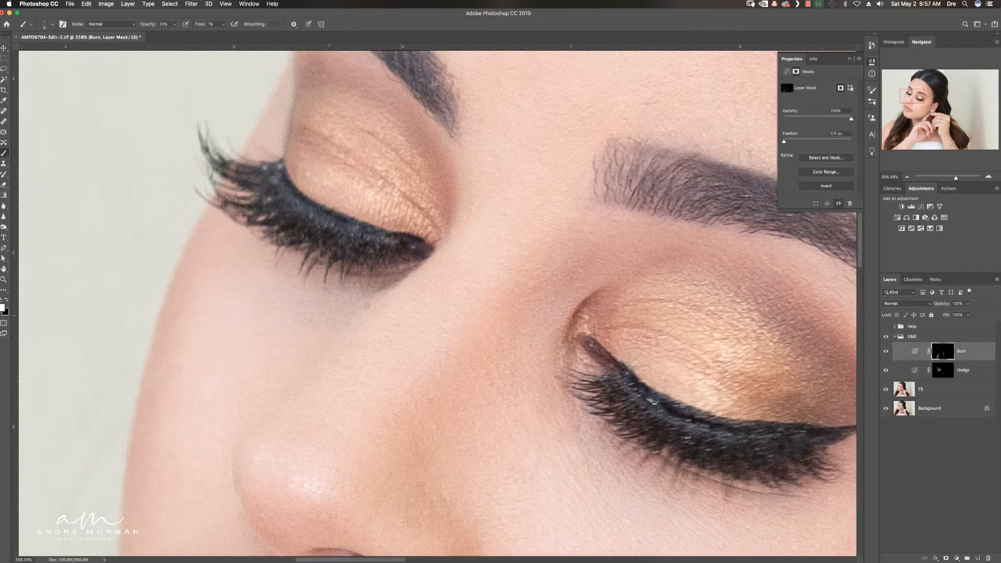
left_click_drag(404, 353, 290, 353)
Stamp all visible layers into a new layer and run the Basic Frequency Separation action on it.
key("super+alt+shift+e")
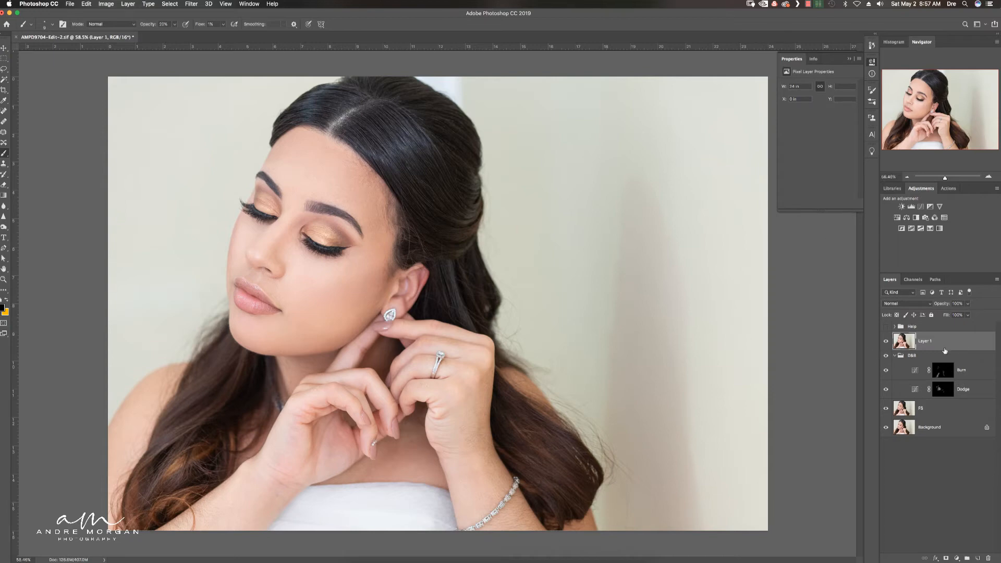
left_click(948, 188)
scroll(952, 232, "down", 8)
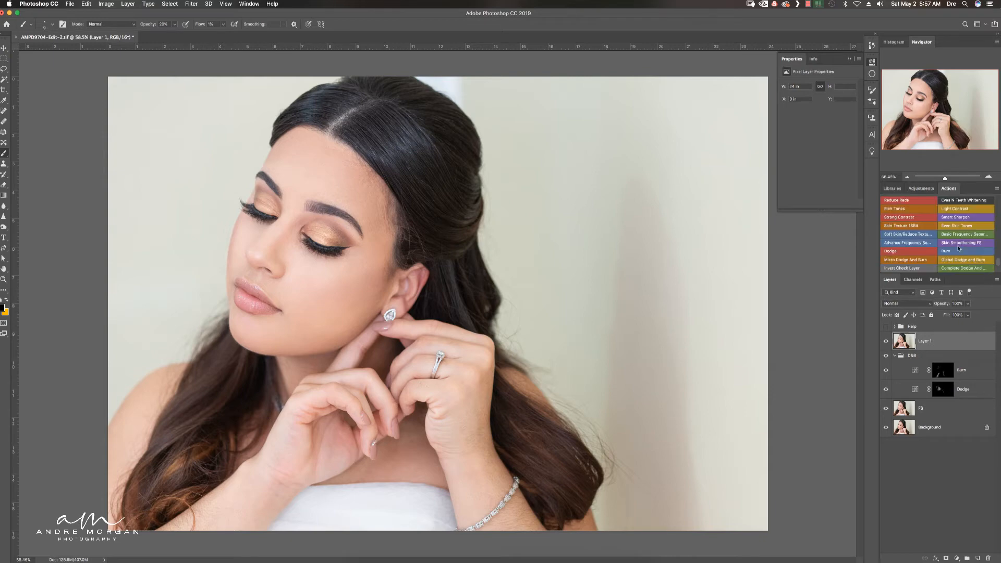
left_click(960, 235)
key("Return")
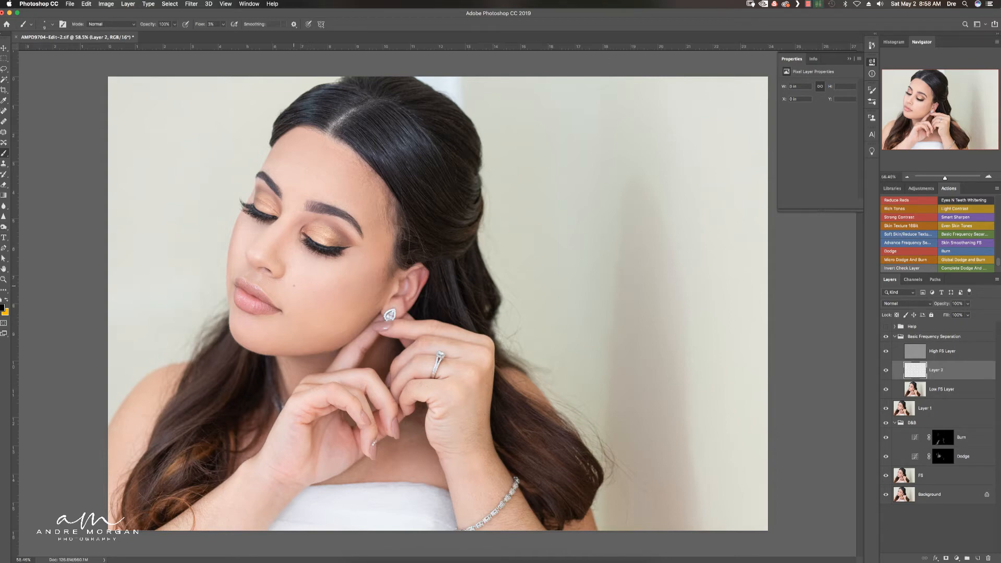
Paint sampled skin tones over the uneven colour on the hands and palm on Layer 2 with a large soft brush.
left_click_drag(324, 278, 350, 280)
left_click_drag(387, 318, 398, 197)
left_click_drag(379, 271, 431, 123)
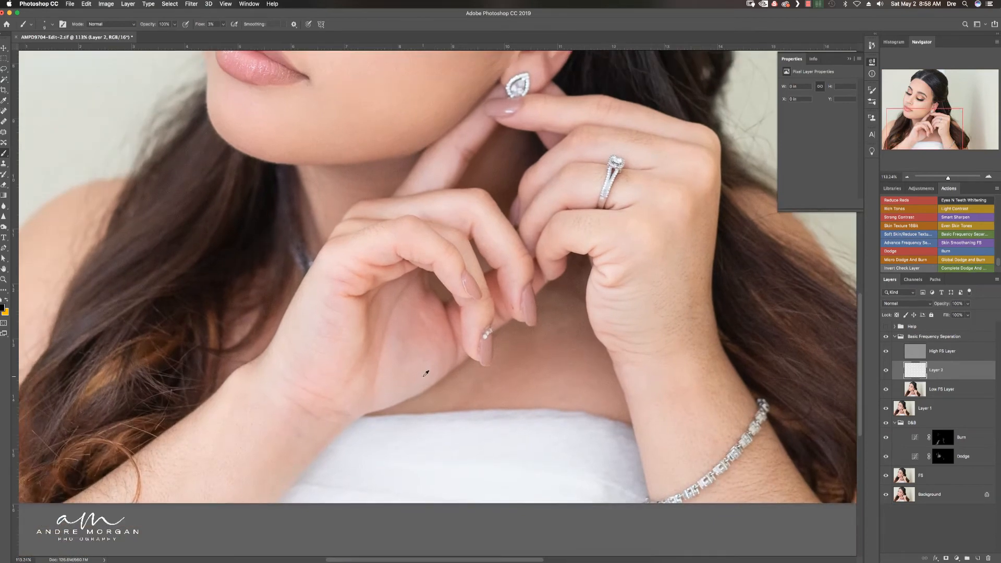
key("bracketright")
mouse_move(435, 336)
left_mouse_down()
mouse_move(414, 333)
mouse_move(411, 313)
mouse_move(399, 337)
mouse_move(328, 339)
mouse_move(348, 289)
mouse_move(333, 288)
mouse_move(303, 370)
mouse_move(302, 407)
mouse_move(340, 349)
left_mouse_up()
mouse_move(314, 236)
left_mouse_down()
mouse_move(407, 158)
mouse_move(445, 381)
mouse_move(445, 349)
mouse_move(439, 359)
left_mouse_up()
left_click(409, 293, "alt")
left_click(408, 292, "alt")
left_click_drag(415, 144, 447, 144)
left_click_drag(374, 297, 347, 332)
Sample the far cheek's skin tone and paint over the discoloured area under the far eye on Layer 2.
mouse_move(394, 125)
left_mouse_down()
mouse_move(448, 243)
mouse_move(456, 234)
mouse_move(417, 214)
left_mouse_up()
left_click_drag(339, 376, 532, 266)
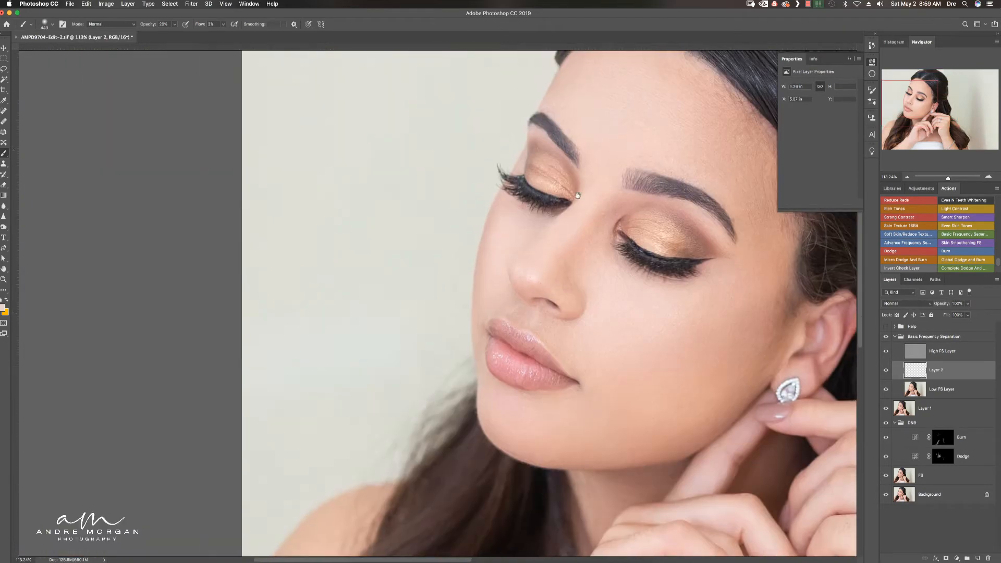
left_click_drag(546, 219, 595, 219)
left_click_drag(524, 234, 276, 219)
left_click(455, 266, "alt")
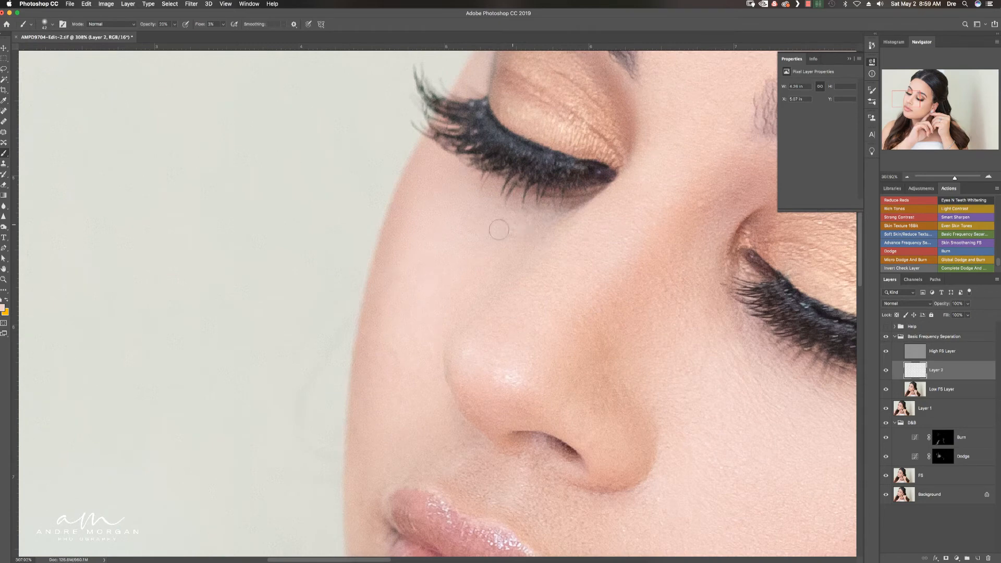
left_click_drag(502, 246, 514, 239)
left_click_drag(577, 208, 558, 209)
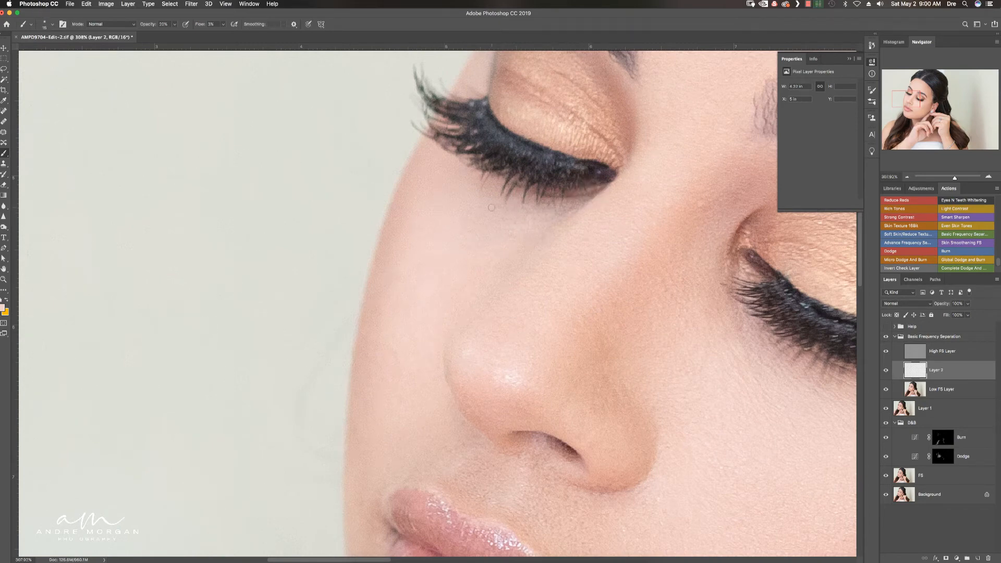
left_click_drag(493, 262, 501, 263)
Paint skin tone over the darker skin between the nose and upper lip on Layer 2.
mouse_move(627, 213)
left_mouse_down()
mouse_move(626, 230)
mouse_move(567, 123)
left_mouse_up()
left_click_drag(430, 304, 417, 308)
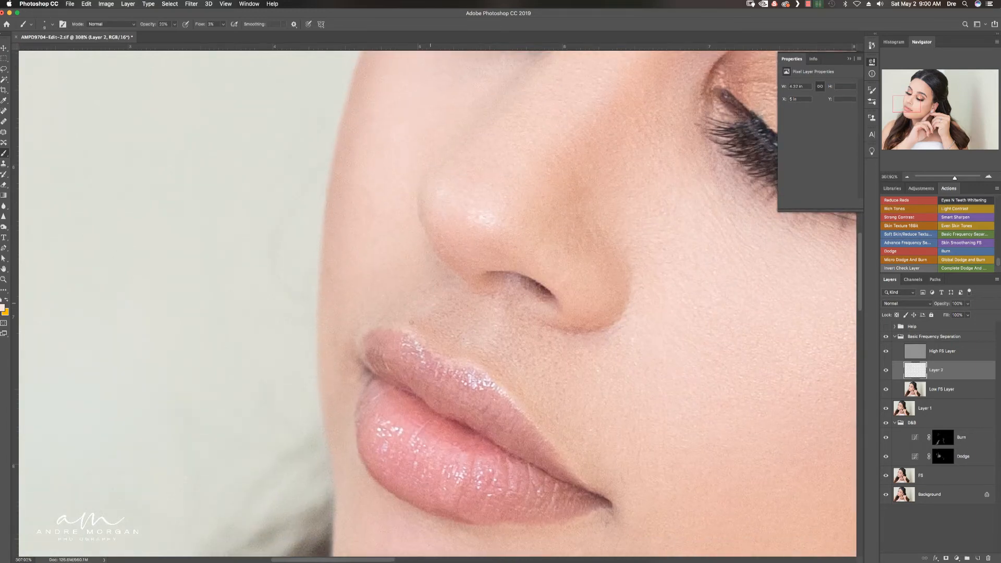
scroll(496, 327, "down", 6)
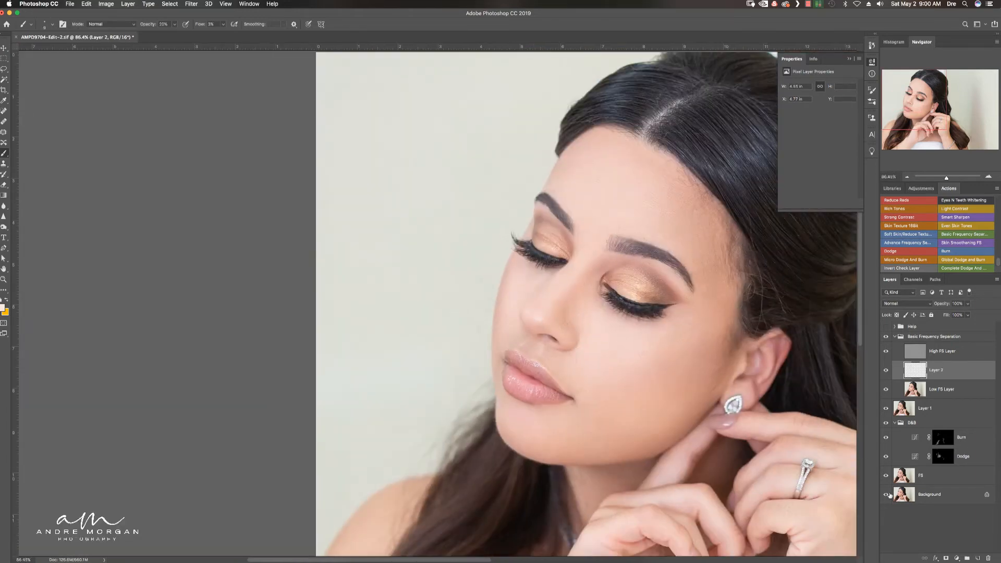
Enlarge the brush to about 112 px and even out the skin tone around the mouth and chin on Layer 2.
left_click_drag(596, 360, 646, 324)
left_click_drag(541, 380, 572, 386)
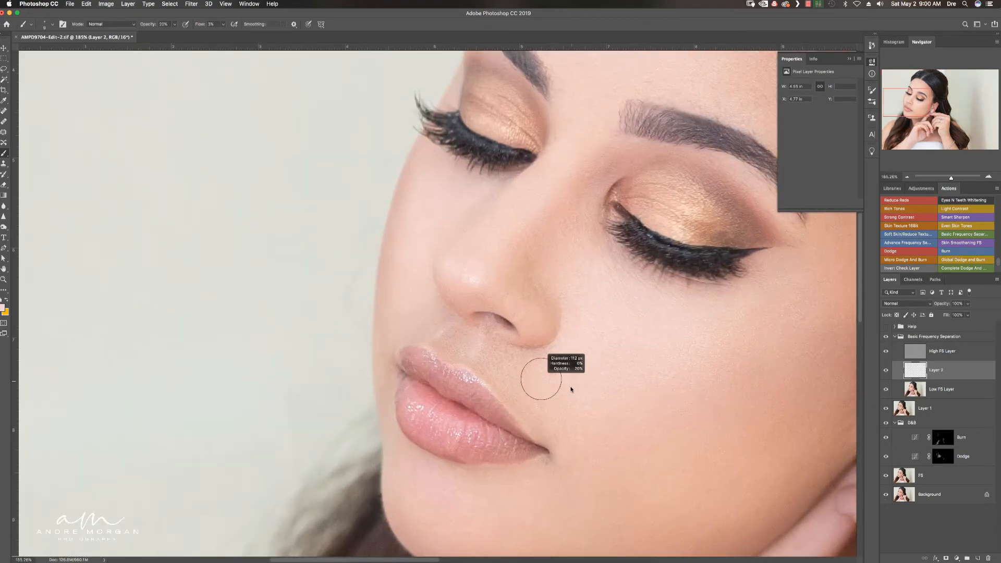
mouse_move(417, 515)
left_mouse_down()
mouse_move(419, 493)
mouse_move(406, 507)
left_mouse_up()
mouse_move(512, 478)
left_mouse_down()
mouse_move(464, 417)
mouse_move(493, 348)
left_mouse_up()
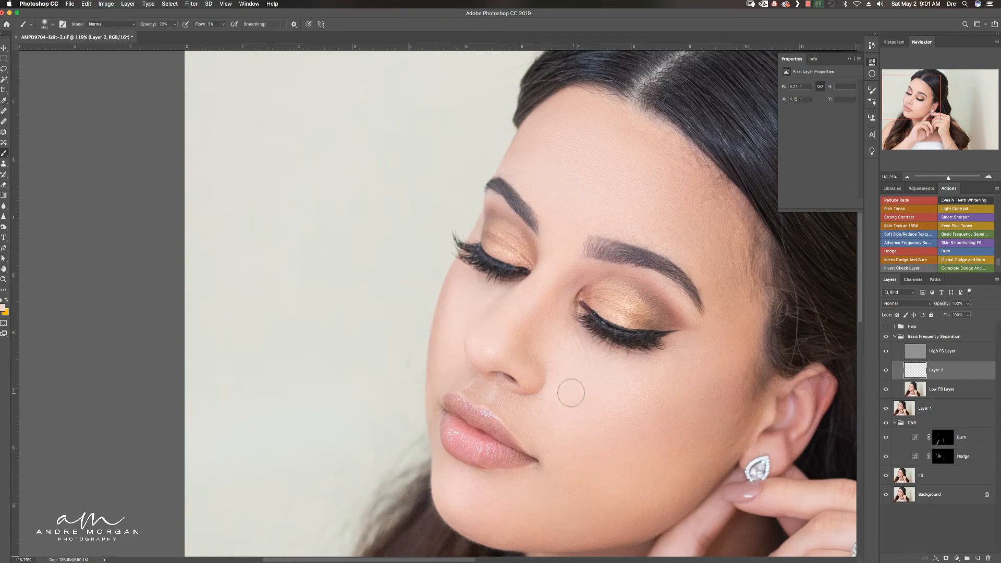
Even out the skin tone around the eyes, brows, nose bridge and forehead on Layer 2 with a light, low-flow brush.
left_click_drag(778, 387, 819, 388)
left_click_drag(599, 252, 600, 271)
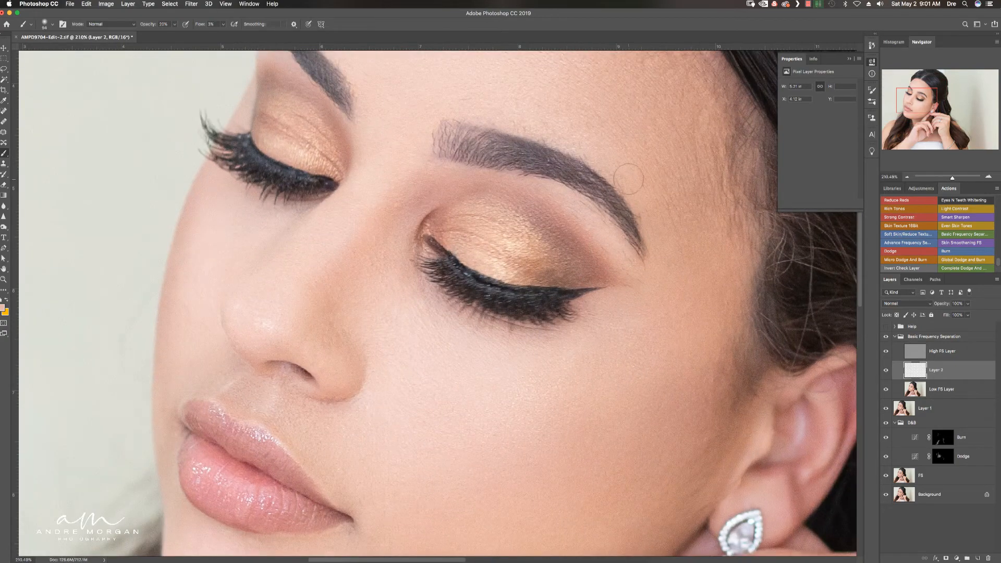
left_click_drag(456, 112, 562, 215)
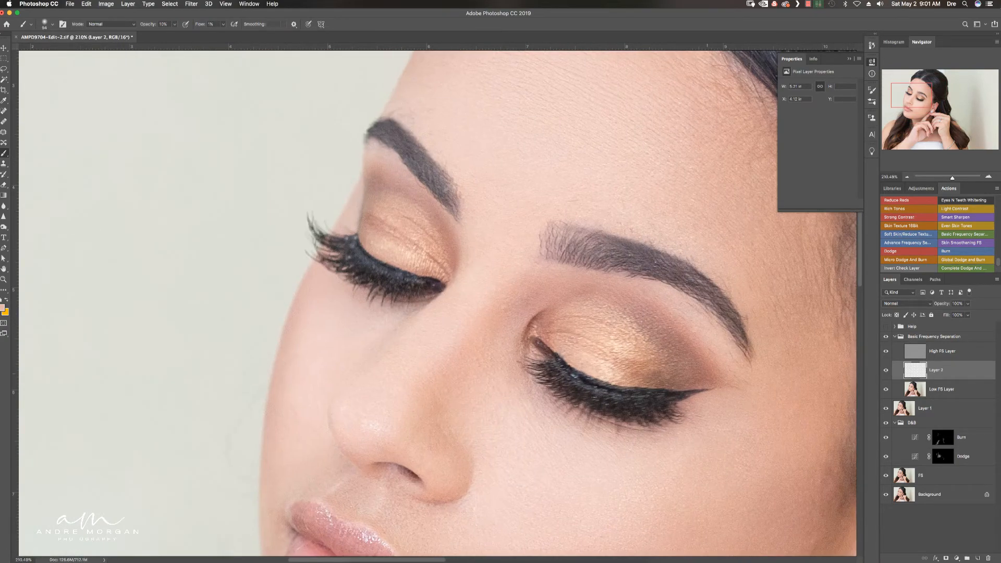
left_click_drag(707, 361, 695, 361)
left_click_drag(557, 281, 693, 342)
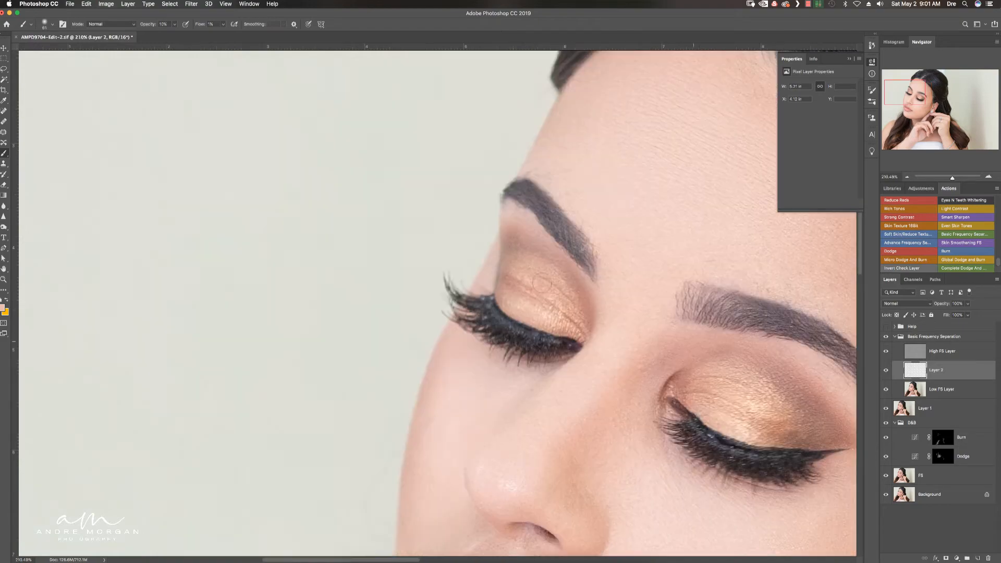
left_click_drag(621, 283, 342, 311)
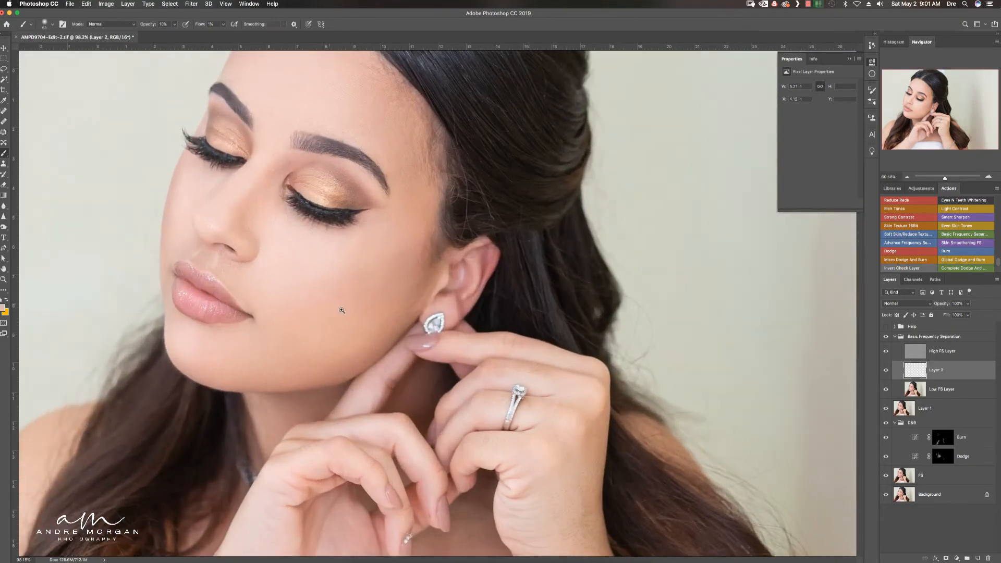
left_click_drag(259, 294, 295, 294)
mouse_move(291, 247)
left_mouse_down()
mouse_move(342, 438)
mouse_move(321, 499)
left_mouse_up()
left_click_drag(286, 362, 297, 362)
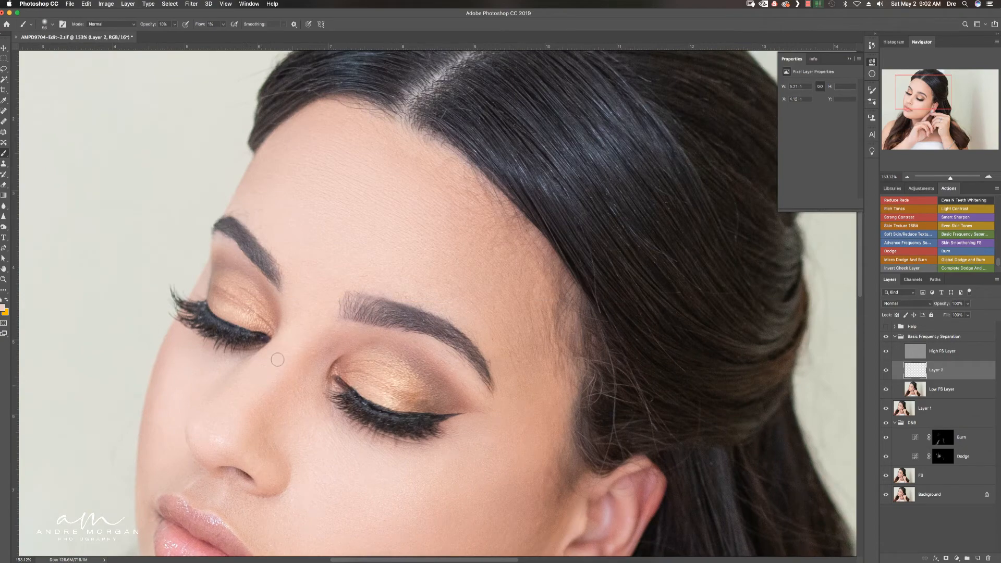
Run the Global Dodge and Burn action to add new masked Curves layers, and prepare a white brush on the new Dodge mask.
left_click(963, 258)
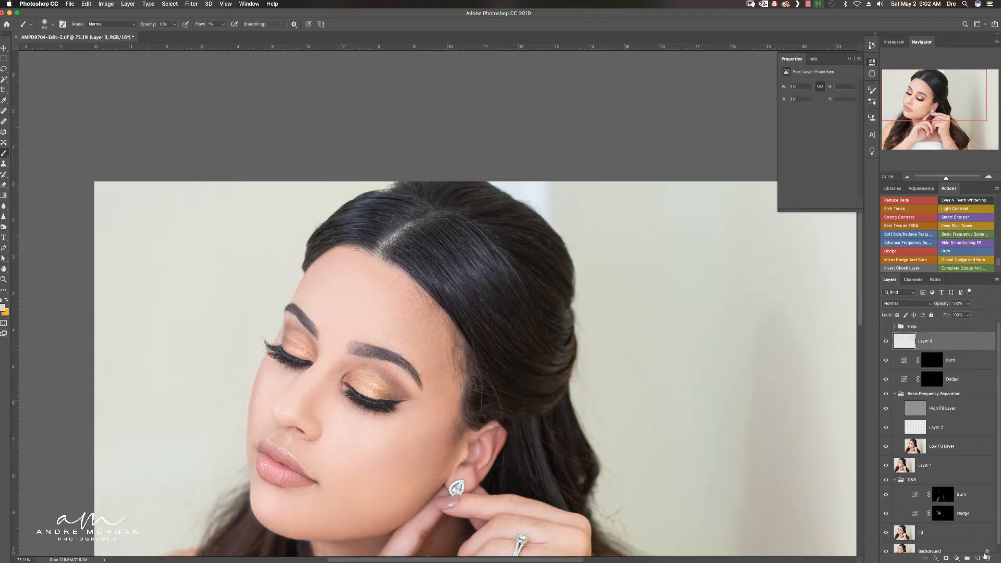
mouse_move(383, 423)
left_mouse_down()
mouse_move(429, 424)
mouse_move(376, 396)
mouse_move(381, 378)
left_mouse_up()
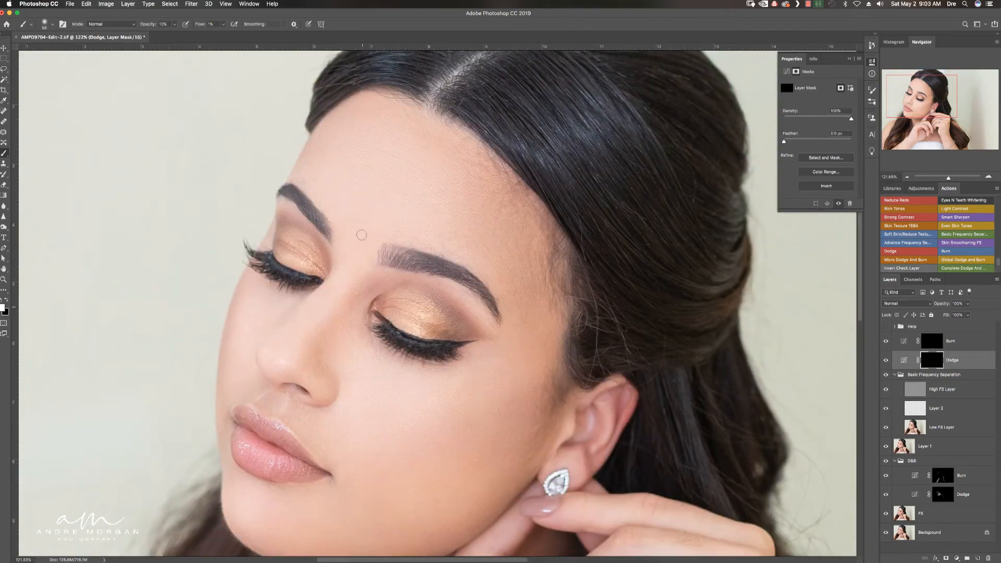
left_click_drag(319, 306, 278, 338, "ctrl+alt")
scroll(297, 333, "right", 3)
scroll(284, 329, "right", 5)
scroll(284, 328, "down", 5)
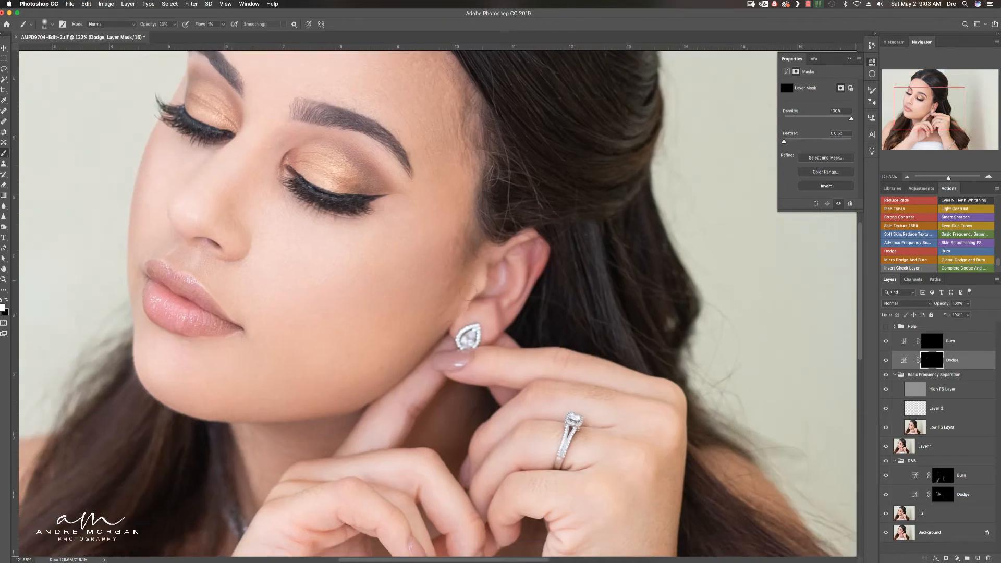
Return to Layer 2, shrink the brush, and paint sampled skin tone over the uneven colour on the ear and adjacent cheek.
left_click(936, 408)
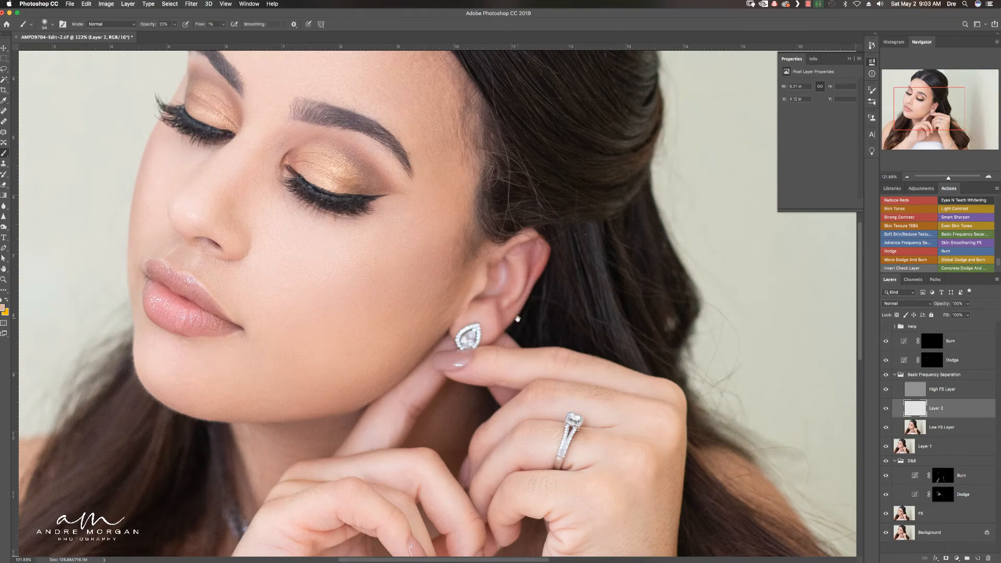
scroll(518, 319, "up", 3)
key("bracketleft")
key("bracketleft")
key("bracketleft")
key("bracketleft")
key("bracketleft")
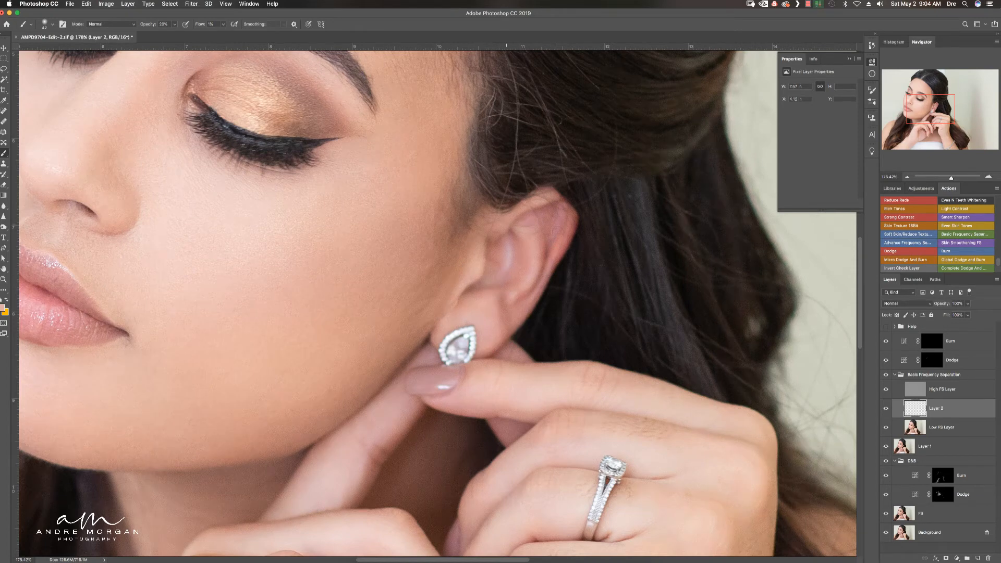
left_click(464, 286, "alt")
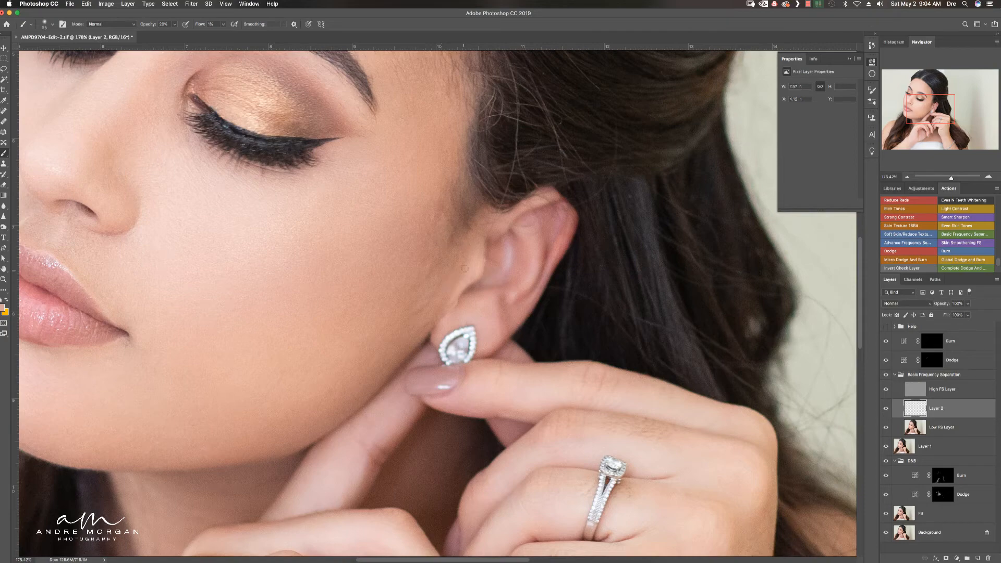
left_click_drag(428, 310, 491, 298)
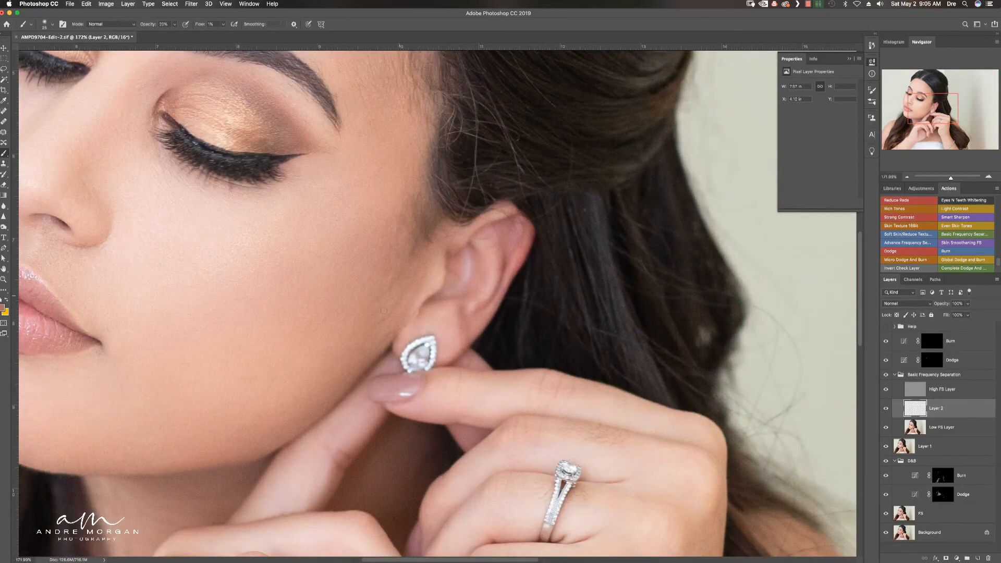
mouse_move(367, 346)
left_mouse_down()
mouse_move(334, 346)
mouse_move(345, 326)
mouse_move(377, 330)
left_mouse_up()
Paint white on the upper Burn layer's mask to deepen the shading along the face contours, hands and arms.
left_click(932, 342)
left_click_drag(373, 262, 362, 261)
mouse_move(367, 256)
left_mouse_down()
mouse_move(380, 218)
mouse_move(280, 94)
mouse_move(198, 133)
left_mouse_up()
scroll(201, 288, "down", 10)
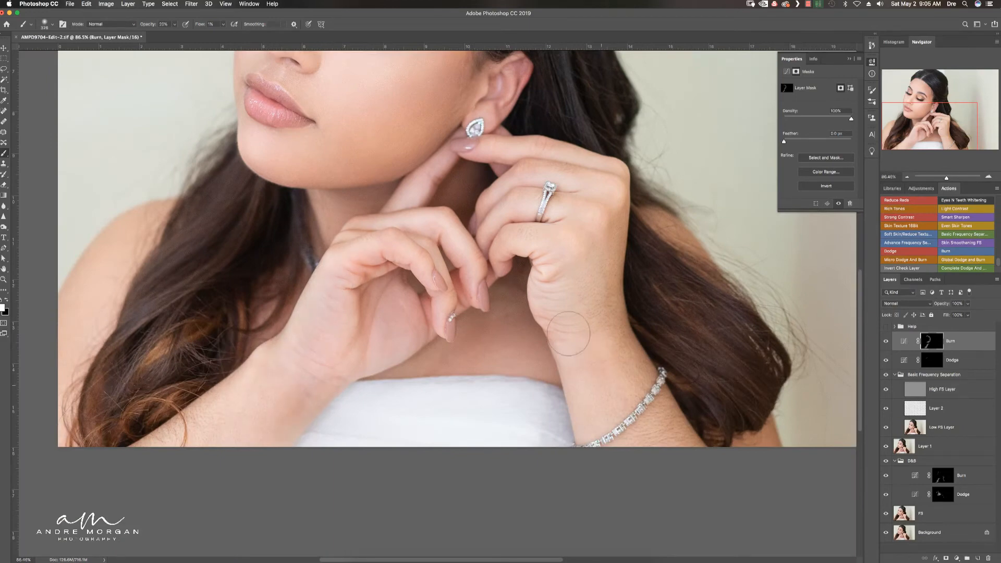
scroll(548, 182, "down", 5)
left_click_drag(526, 288, 346, 317)
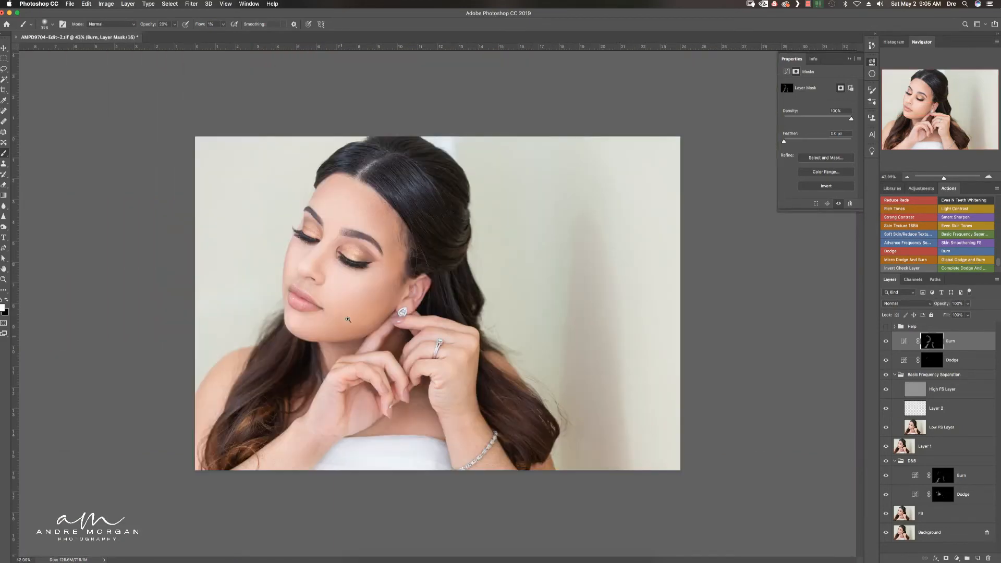
Paint white on the upper Dodge layer's mask to lift the highlights on the face.
key("super+0")
key("alt+bracketleft")
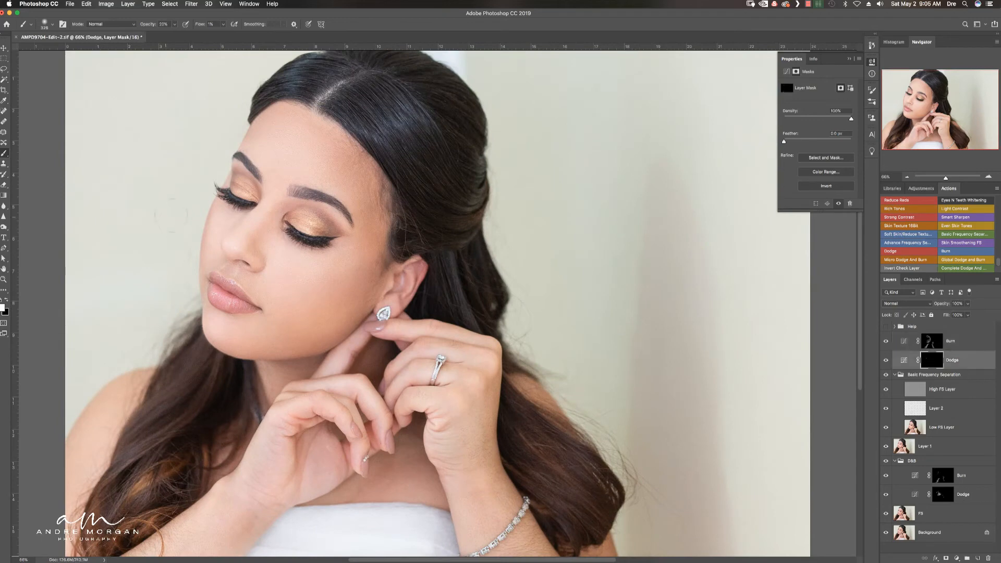
left_click_drag(312, 139, 328, 139)
left_click_drag(436, 271, 461, 271)
left_click_drag(113, 317, 332, 301)
mouse_move(332, 301)
left_mouse_down()
mouse_move(321, 301)
mouse_move(361, 304)
left_mouse_up()
Refine the shading around the mouth and chin on the upper Burn mask and the lip highlights on the Dodge mask.
left_click(932, 341)
left_click_drag(391, 328, 370, 328)
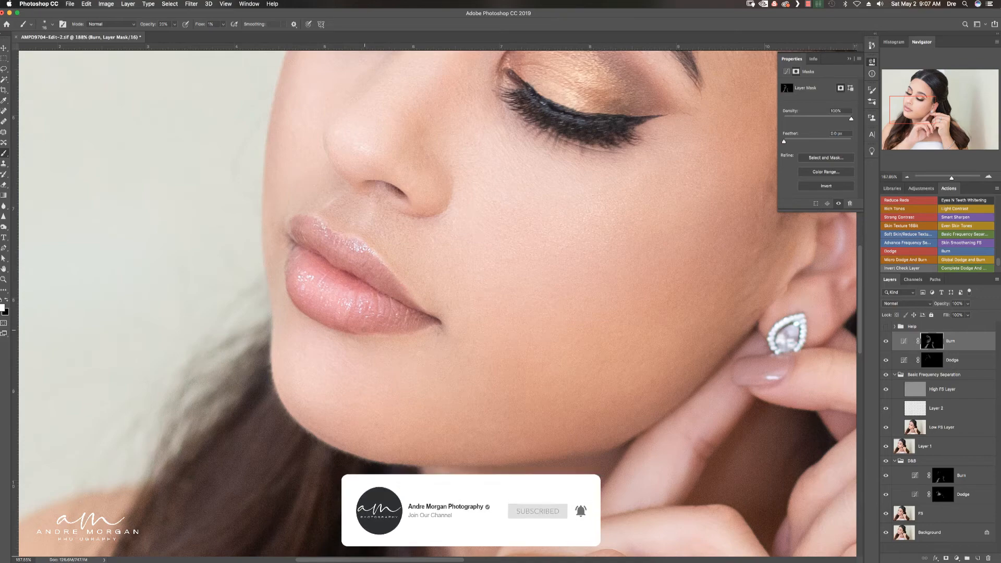
mouse_move(348, 329)
left_mouse_down()
mouse_move(384, 329)
mouse_move(346, 330)
left_mouse_up()
key("alt+[")
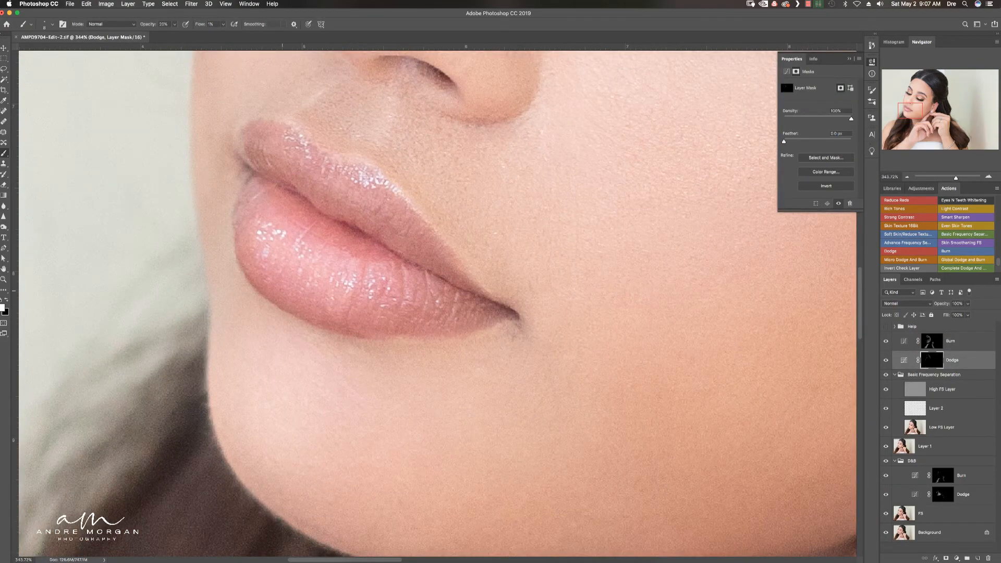
key("super+0")
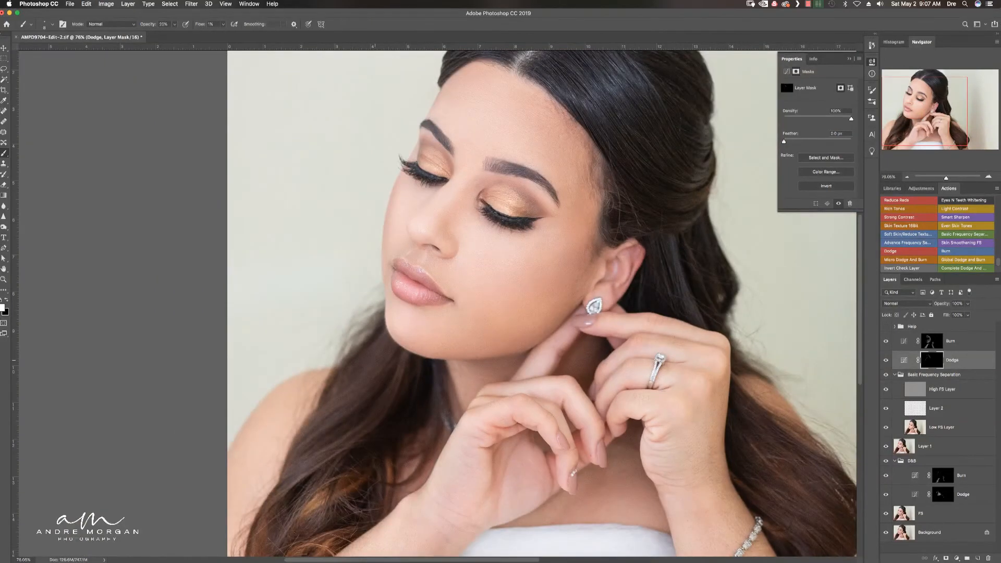
Compare the retouched portrait with the original Background by isolating that layer and restoring the others.
left_click_drag(375, 360, 352, 360)
left_click(886, 532, "alt")
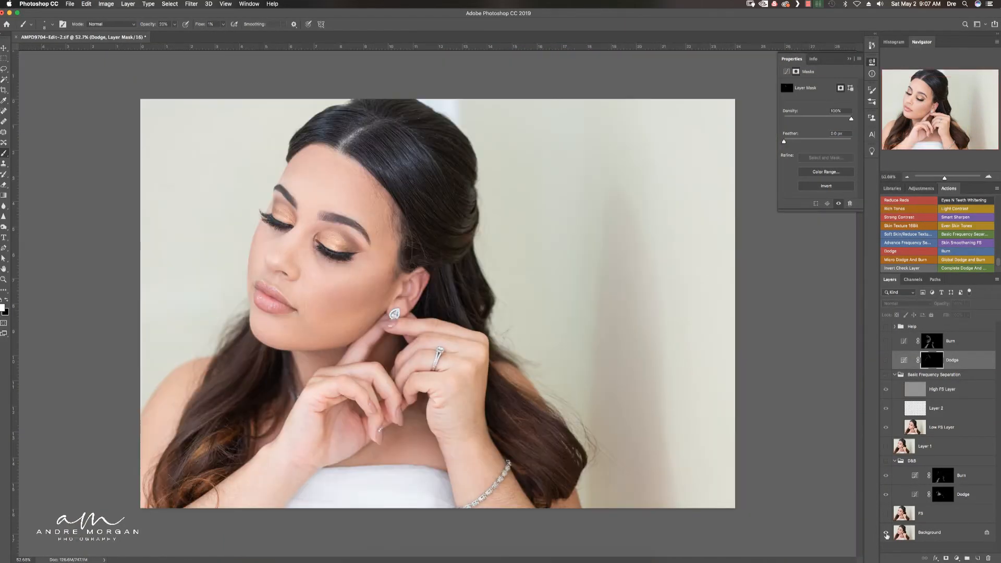
left_click(886, 533, "alt")
Brighten the darker skin on the far cheek and around the eyes on the upper Dodge mask.
left_click_drag(144, 155, 210, 155)
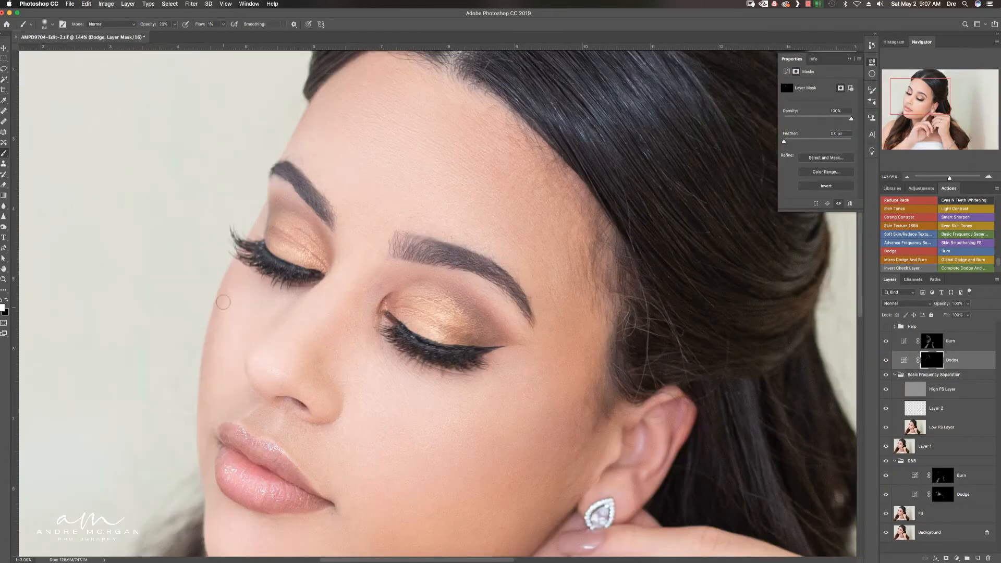
left_click_drag(237, 337, 214, 337)
left_click_drag(397, 321, 410, 320)
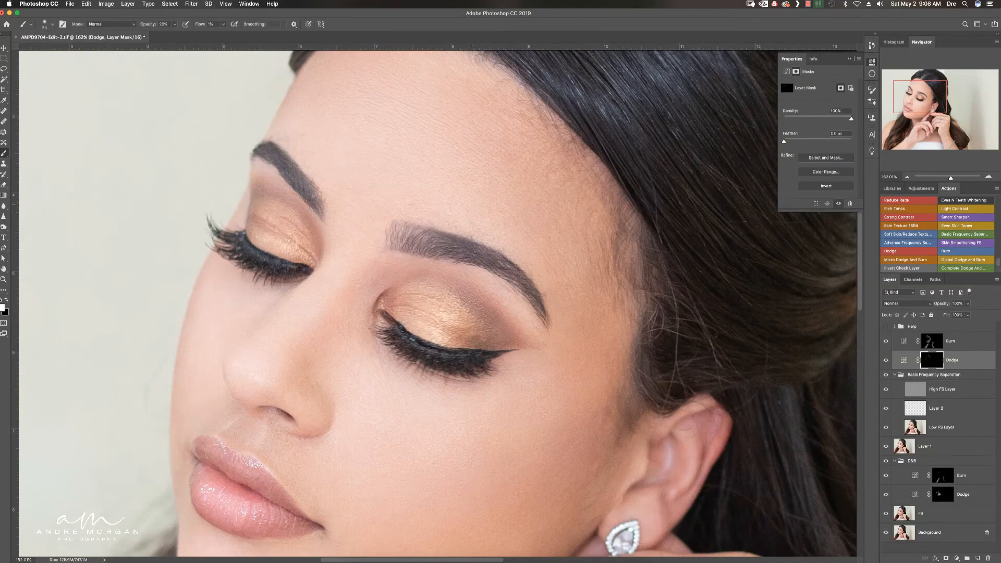
Darken the bright patches above the far brow and across the forehead on the upper Burn mask.
left_click(932, 343)
left_click_drag(309, 178, 311, 177)
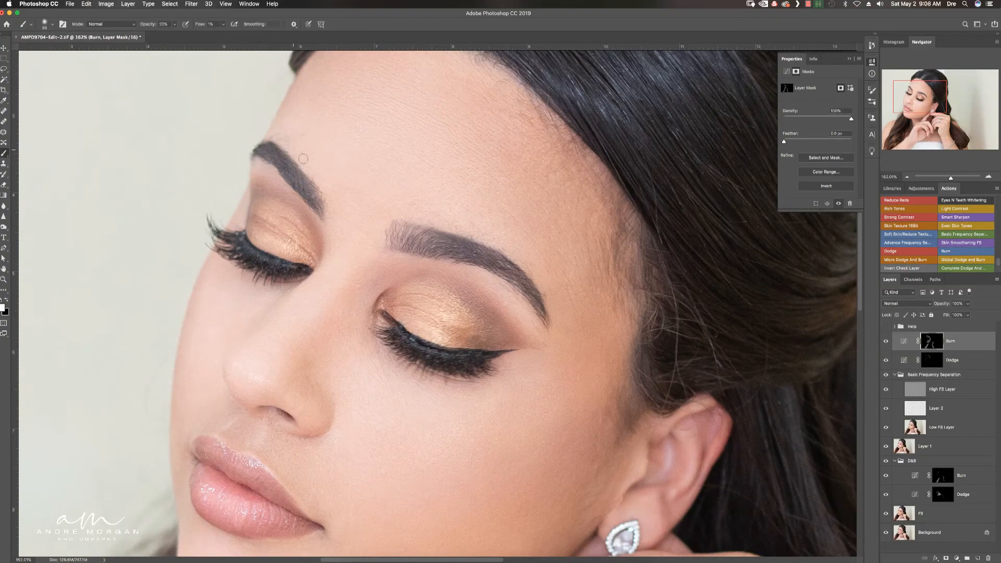
left_click_drag(376, 172, 366, 236)
left_click_drag(378, 236, 408, 243)
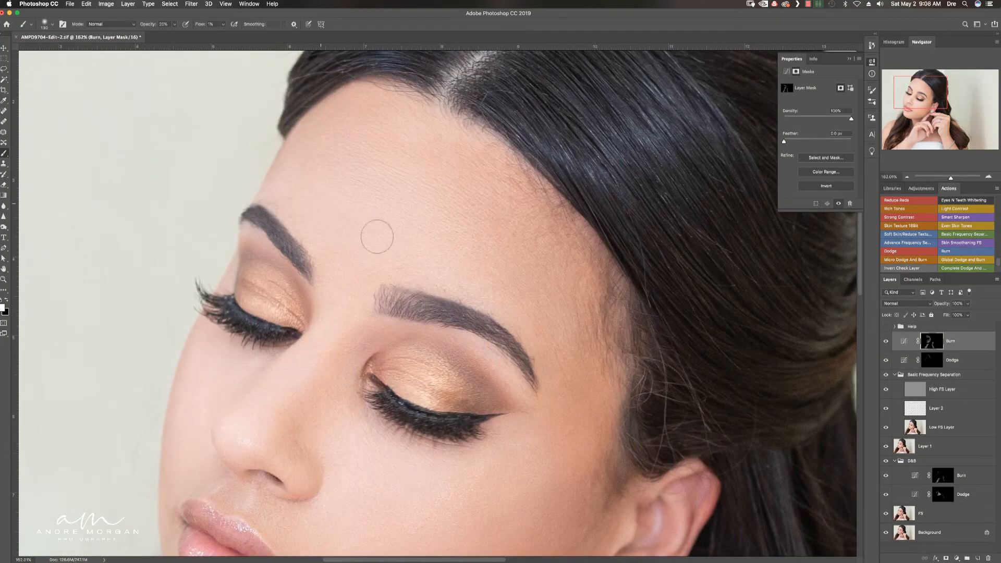
left_click_drag(521, 332, 512, 333)
Examine the balance of highlights and shadows across the whole portrait and in close-up on the face and hands.
scroll(512, 333, "down", 4)
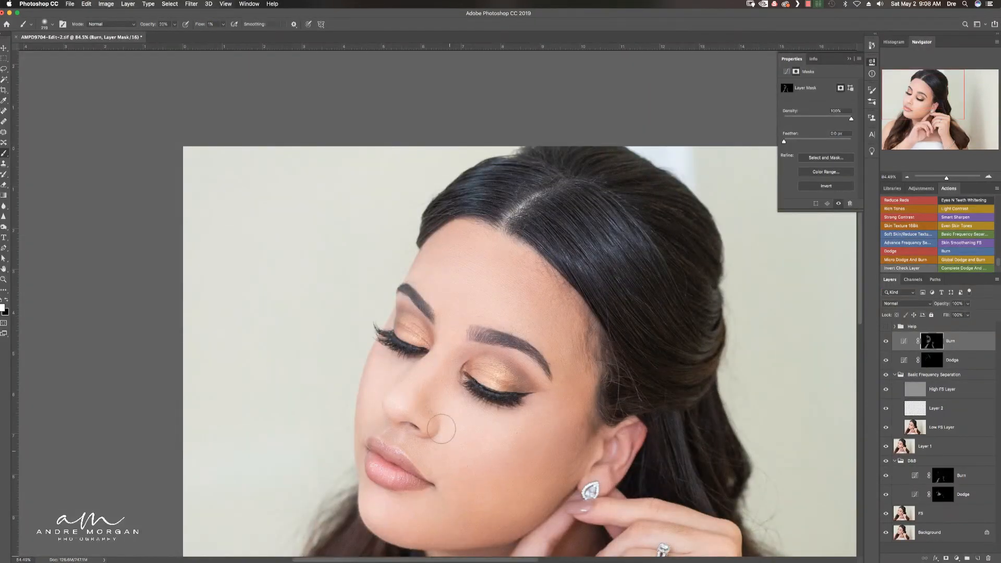
scroll(588, 487, "down", 9)
left_click_drag(422, 311, 436, 311)
left_click_drag(388, 313, 380, 313)
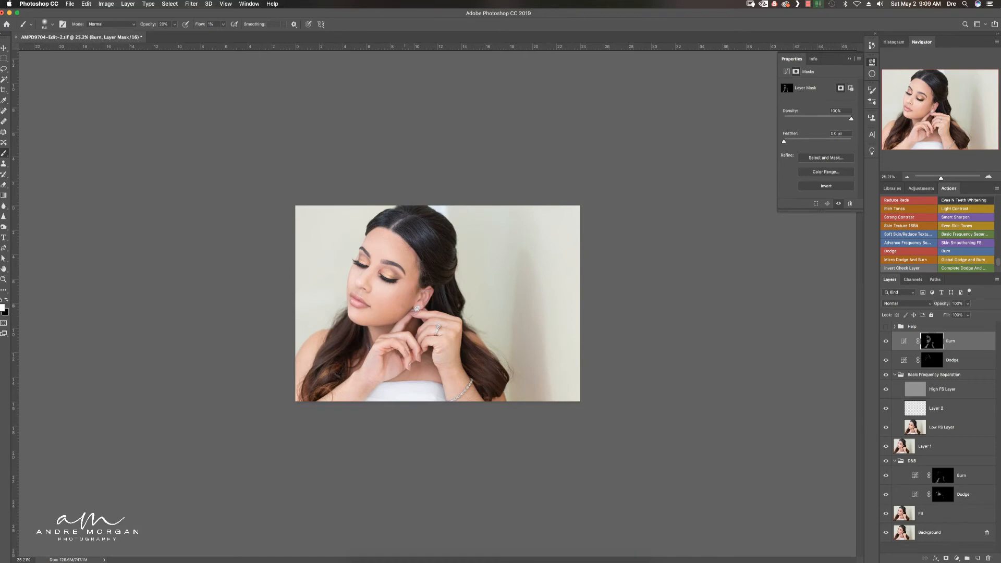
scroll(380, 317, "up", 7)
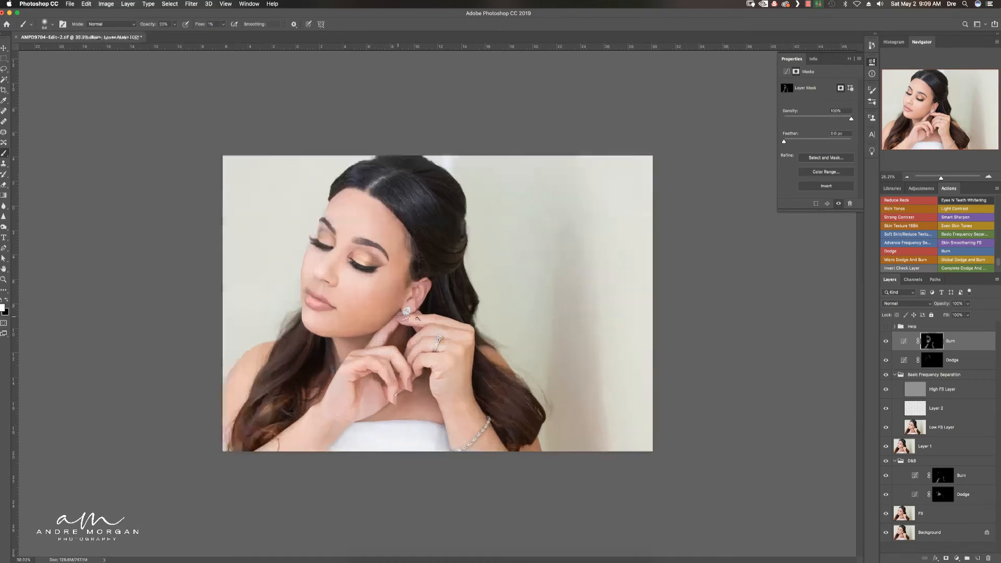
left_click_drag(392, 300, 382, 300)
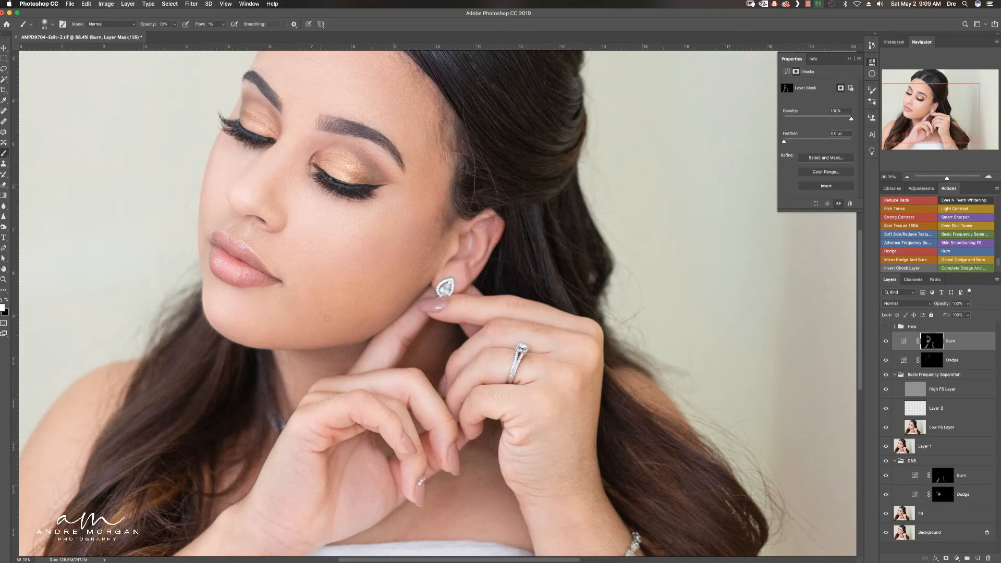
scroll(386, 307, "down", 7)
scroll(386, 308, "up", 8)
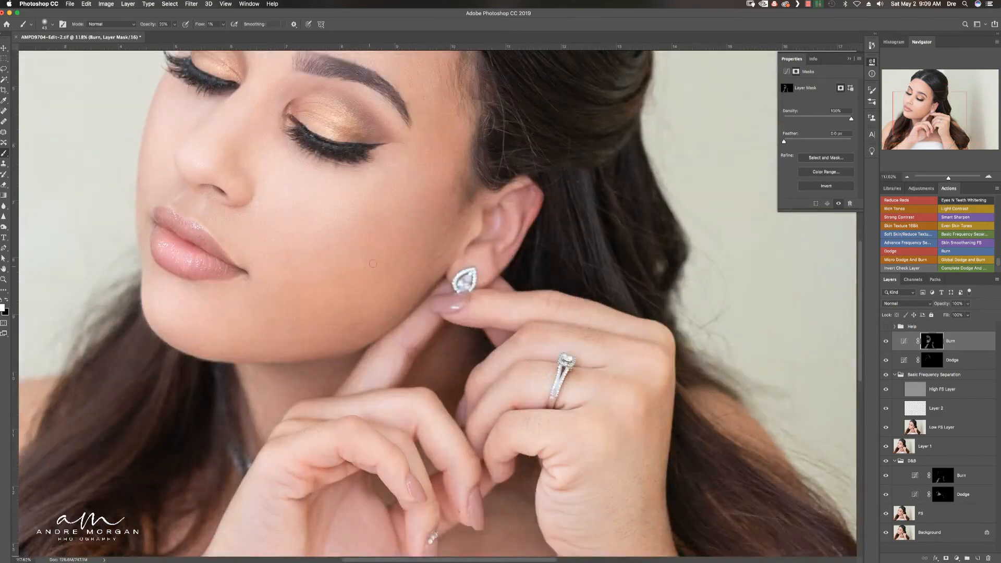
scroll(392, 296, "down", 7)
scroll(377, 299, "up", 5)
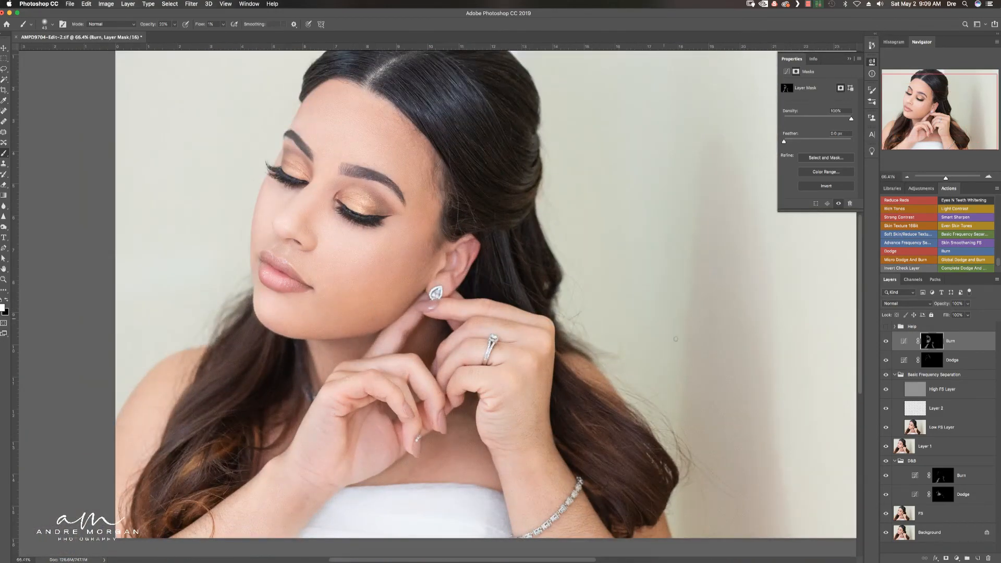
Merge the Basic Frequency Separation group into a single layer and compare the retouch with the original Background.
left_click(895, 374)
right_click(932, 375)
left_click(886, 489)
left_click(886, 484, "alt")
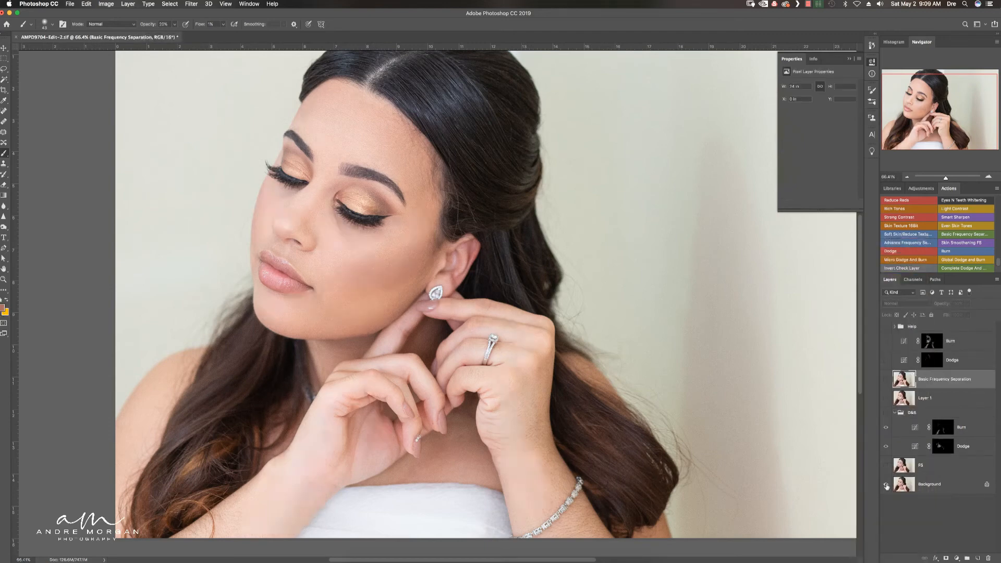
left_click(885, 484, "alt")
Stamp all visible layers onto a new layer above Burn and run the Basic Frequency Separation action on it with its offered blur.
left_click(962, 345)
key("super+alt+shift+e")
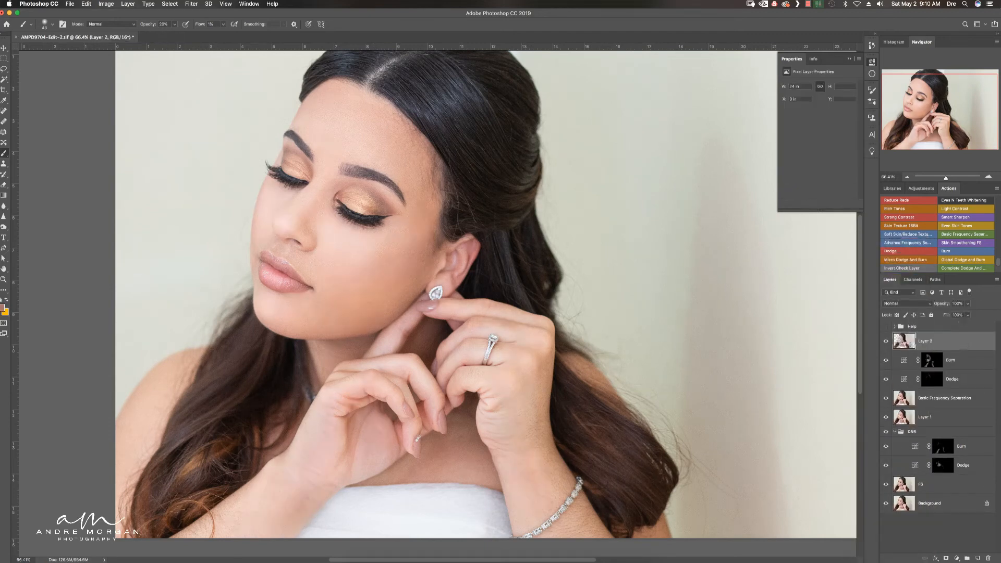
left_click(961, 235)
key("Return")
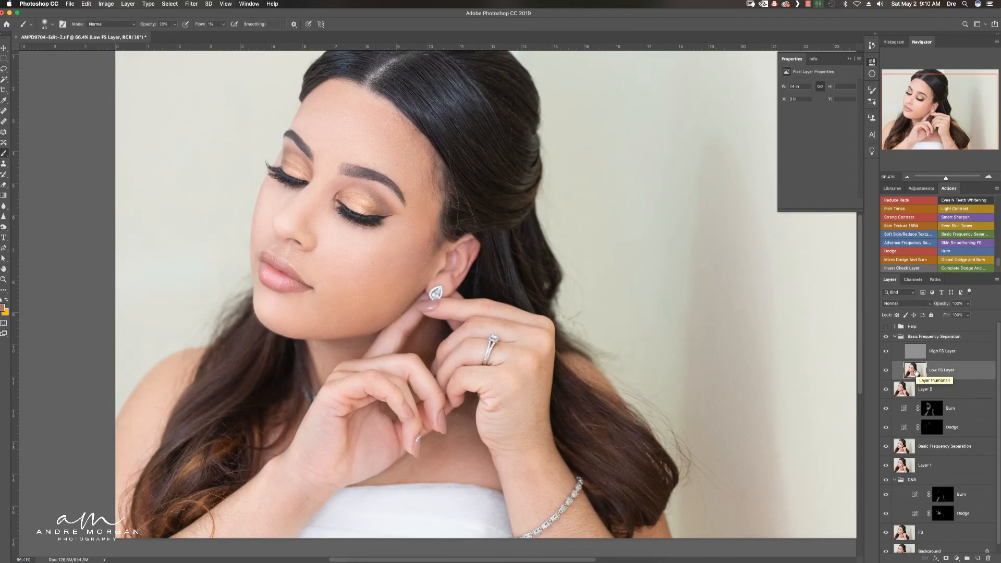
Try blending the skin beneath the near eye with a large Mixer Brush on the Low FS Layer, and undo the last stroke.
key("shift+b")
left_click_drag(401, 294, 438, 294)
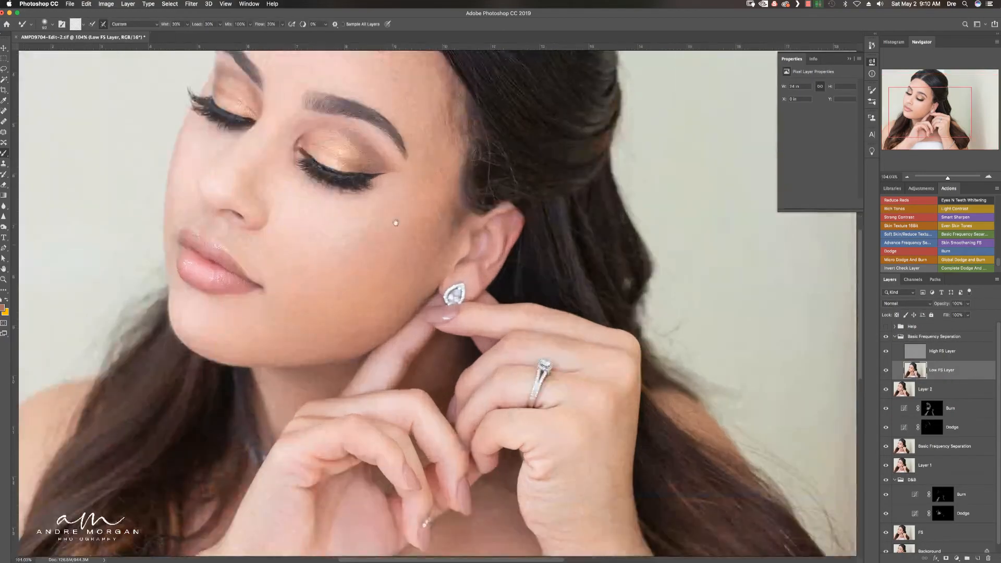
mouse_move(395, 221)
left_mouse_down()
mouse_move(456, 343)
mouse_move(460, 369)
mouse_move(446, 367)
left_mouse_up()
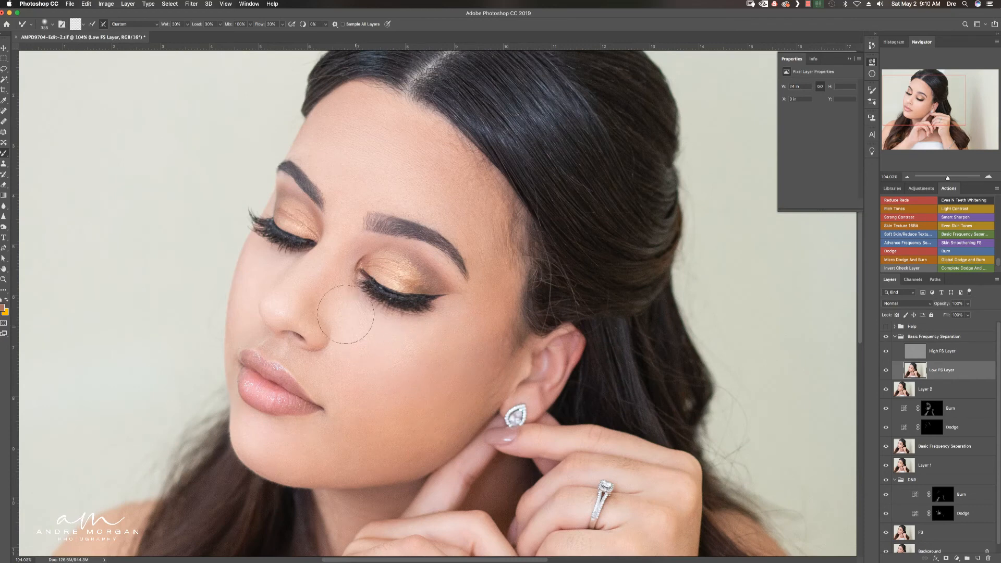
left_click_drag(380, 330, 345, 292)
key("super+z")
Blend the skin on the forehead, forearm and shoulder with the Mixer Brush on the Low FS Layer.
left_click_drag(446, 205, 456, 205)
left_click_drag(392, 201, 471, 66)
left_click_drag(425, 290, 574, 52)
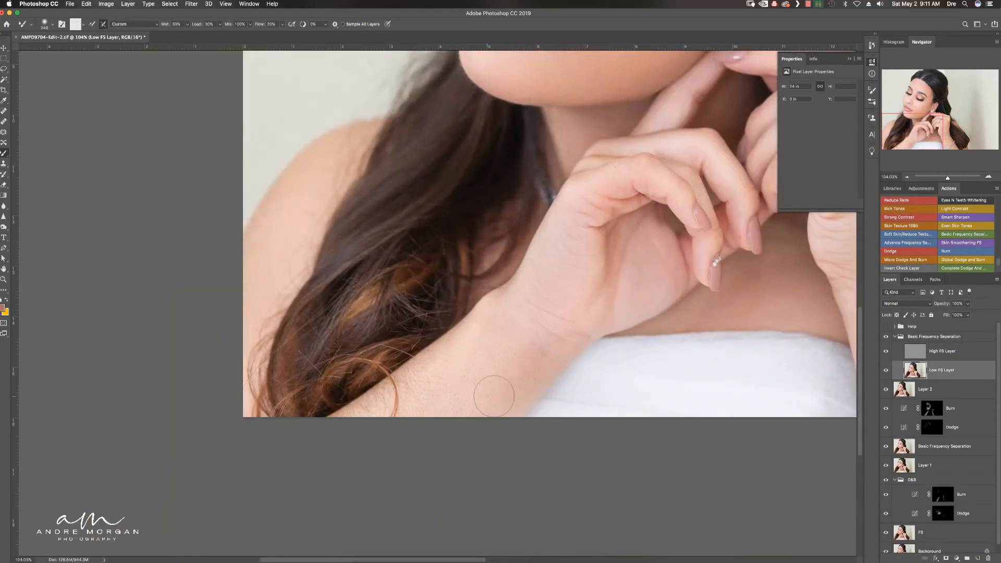
left_click_drag(407, 343, 391, 479)
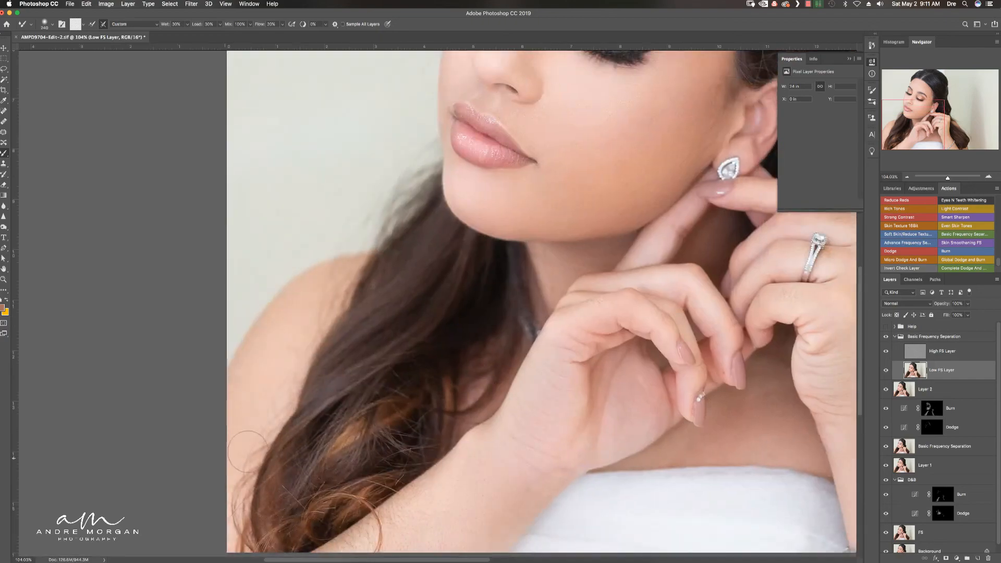
left_click_drag(785, 449, 599, 335)
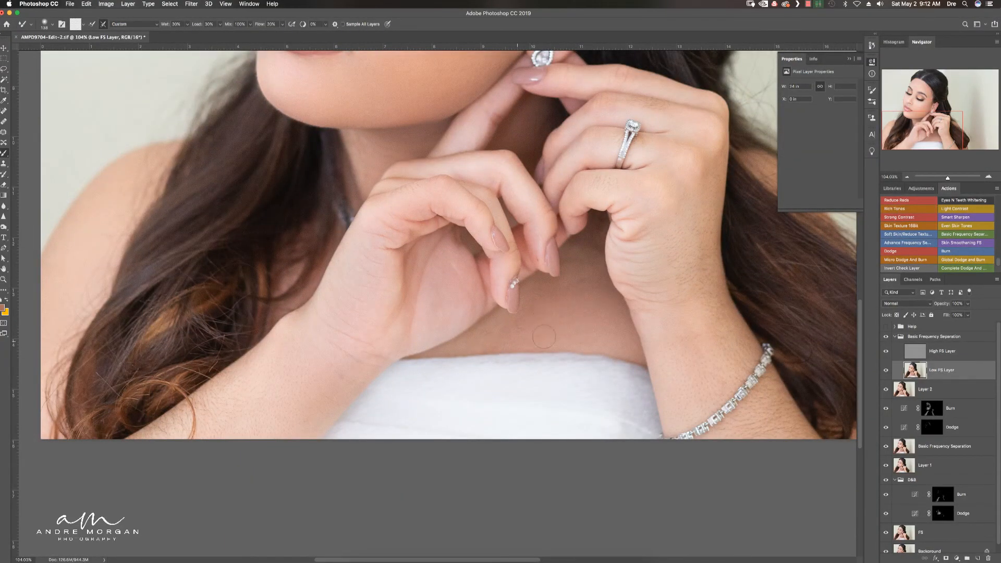
Smooth the skin on the chest, hands and cheek with the Mixer Brush, resizing the brush to suit each area.
left_click_drag(624, 271, 528, 225)
mouse_move(612, 315)
left_mouse_down()
mouse_move(626, 315)
mouse_move(610, 467)
left_mouse_up()
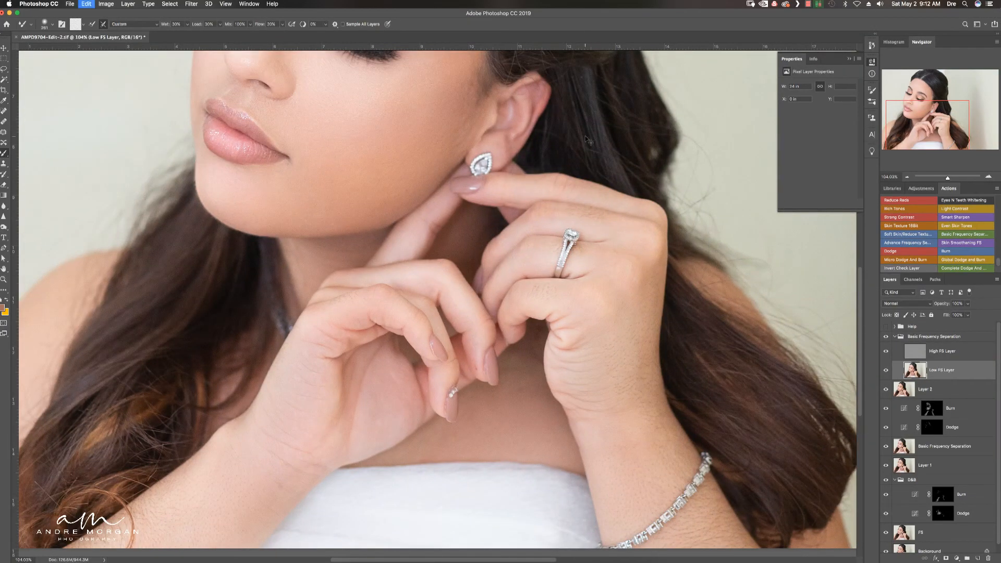
left_click_drag(444, 112, 477, 353)
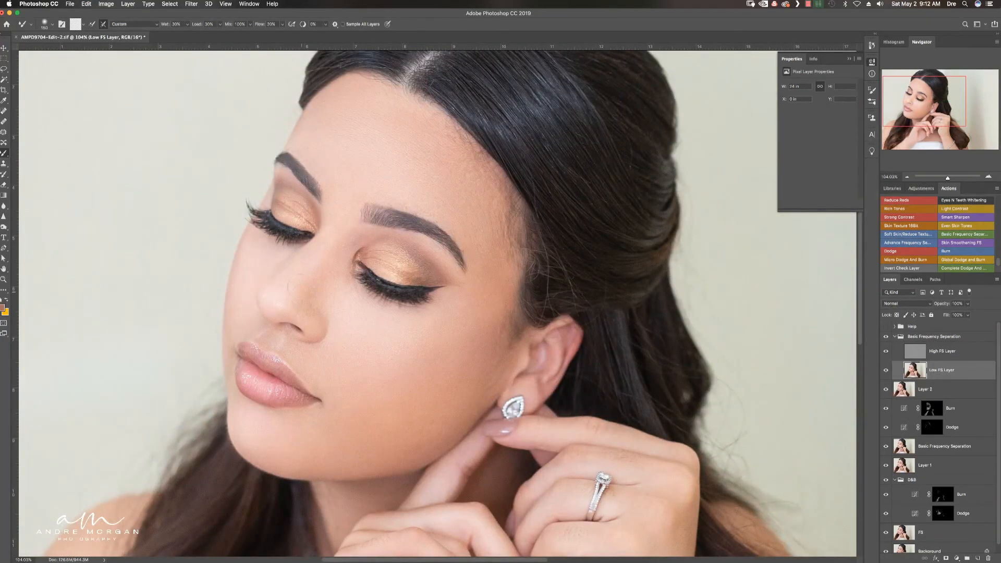
left_click_drag(408, 338, 384, 331)
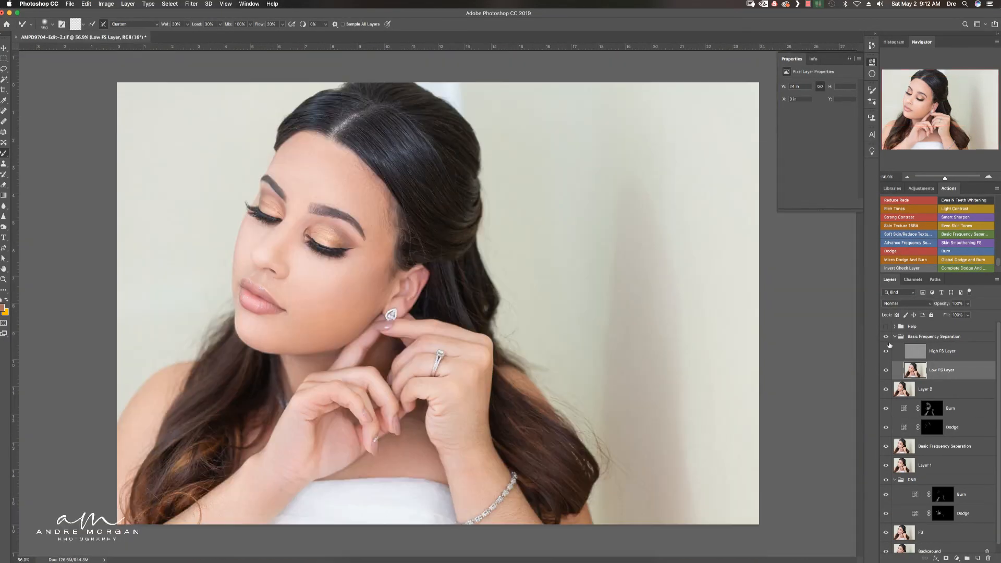
Add a blank layer directly above the Low FS Layer in the Basic Frequency Separation group.
right_click(886, 325)
left_click(974, 326)
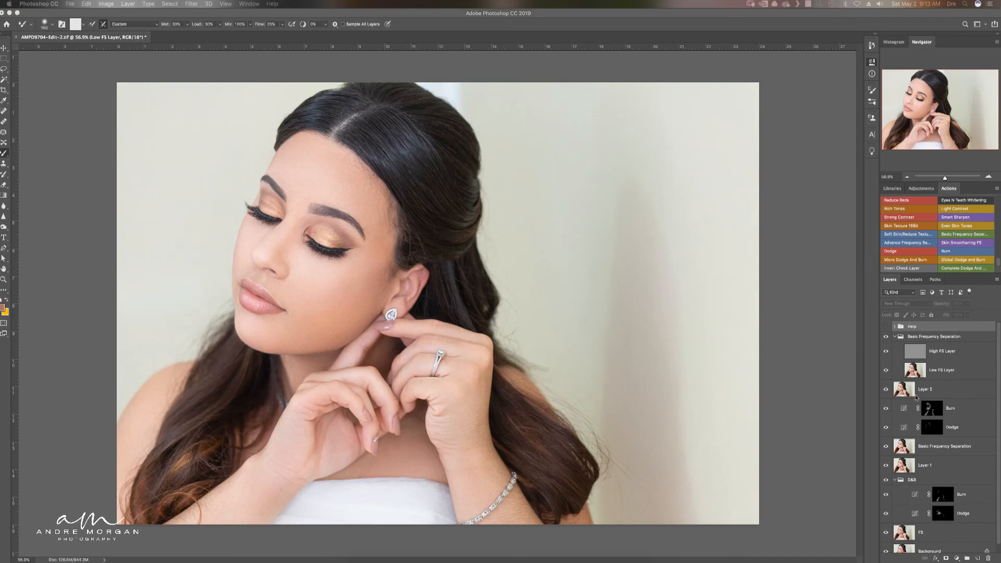
key("super+shift+alt+n")
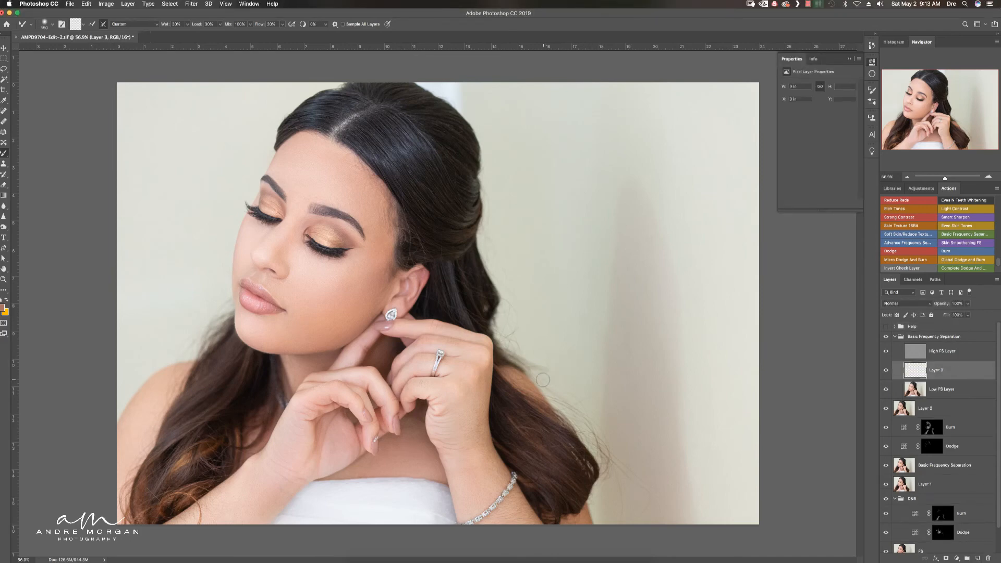
Paint light wall colour over the dark vertical shadow band on the background beside the bride with the Brush tool.
key("b")
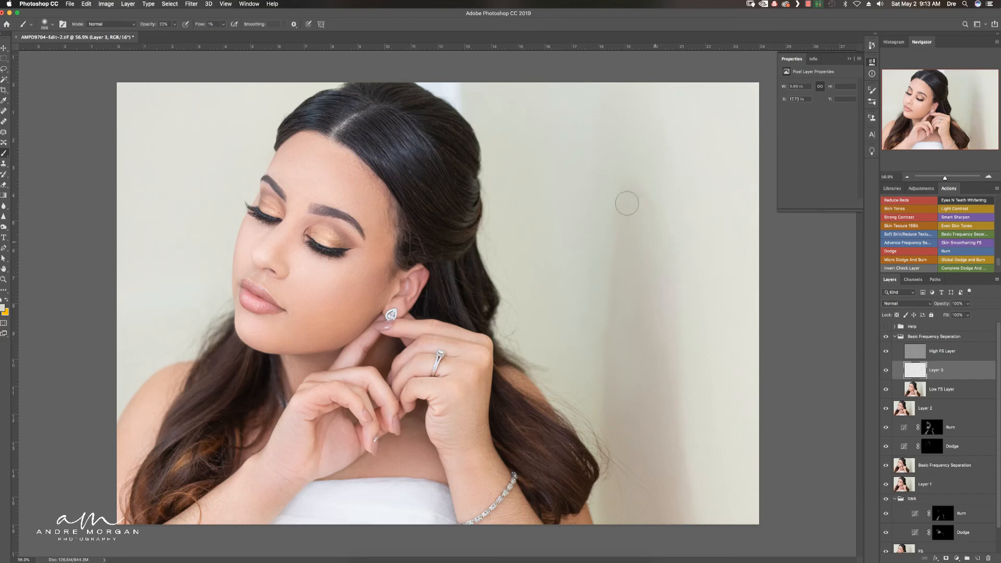
mouse_move(673, 396)
left_mouse_down()
mouse_move(667, 294)
mouse_move(640, 201)
left_mouse_up()
mouse_move(605, 337)
left_mouse_down()
mouse_move(673, 475)
mouse_move(645, 502)
mouse_move(619, 497)
mouse_move(668, 449)
mouse_move(686, 481)
mouse_move(675, 483)
mouse_move(661, 234)
mouse_move(612, 385)
mouse_move(599, 385)
left_mouse_up()
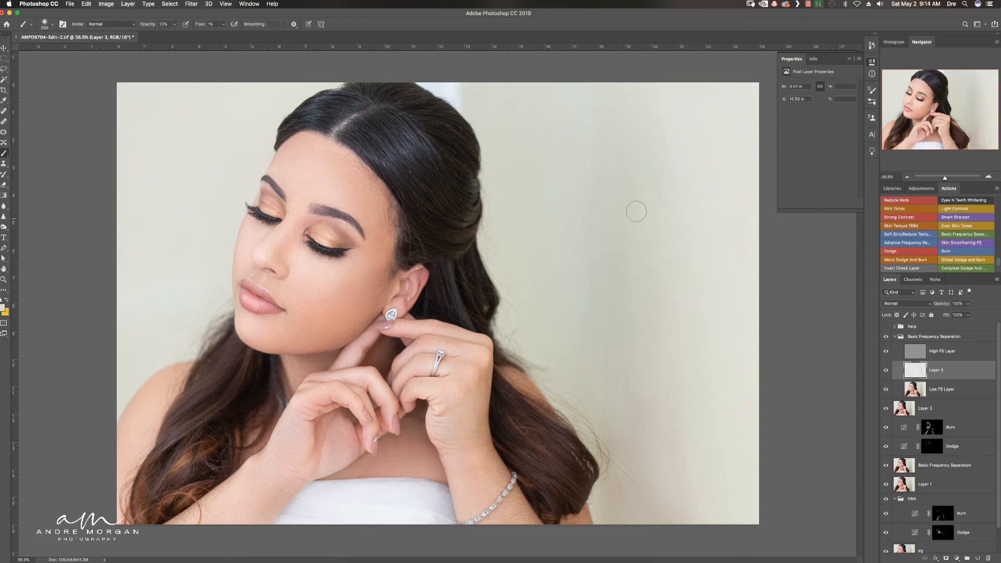
mouse_move(718, 341)
left_mouse_down()
mouse_move(700, 378)
mouse_move(684, 503)
left_mouse_up()
mouse_move(612, 517)
left_mouse_down()
mouse_move(632, 483)
mouse_move(685, 522)
left_mouse_up()
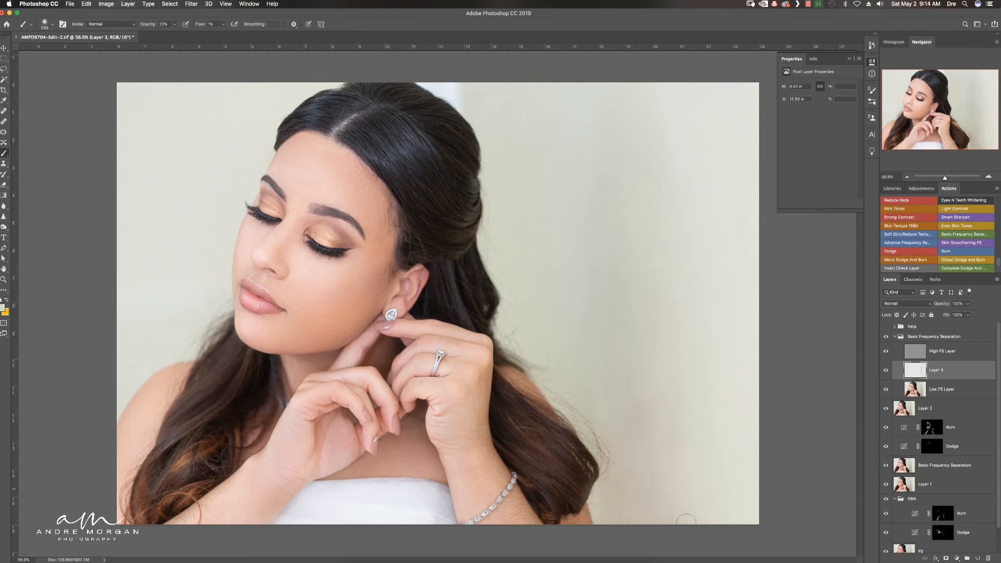
mouse_move(646, 399)
left_mouse_down()
mouse_move(670, 404)
mouse_move(657, 304)
mouse_move(701, 488)
left_mouse_up()
Erase the wall paint that spills over the hair ends and the lower background.
key("e")
mouse_move(576, 480)
left_mouse_down()
mouse_move(587, 481)
mouse_move(578, 493)
left_mouse_up()
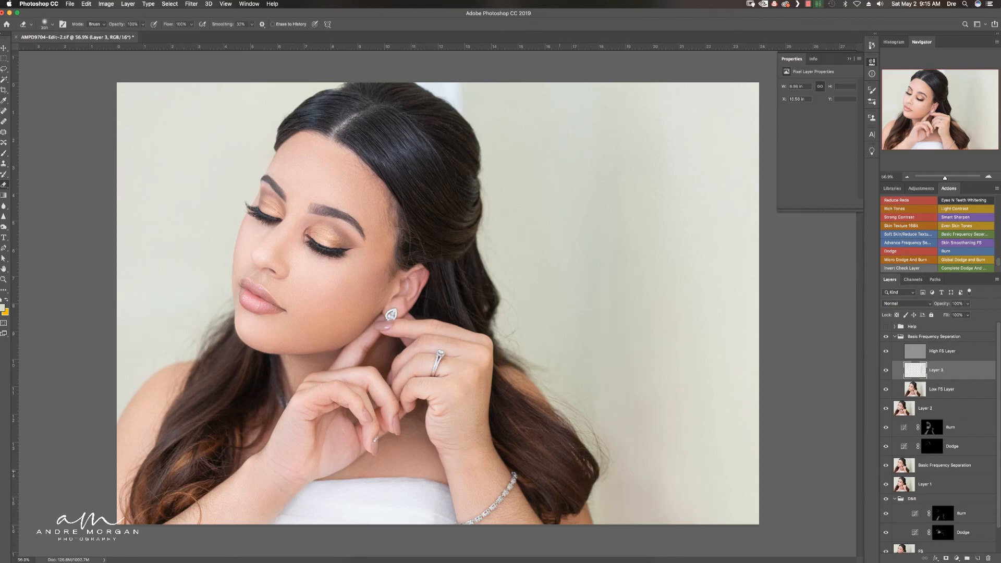
left_click_drag(659, 449, 632, 433)
Clean up the wall texture beside the bride with the Healing Brush on the High FS Layer.
scroll(931, 426, "down", 3)
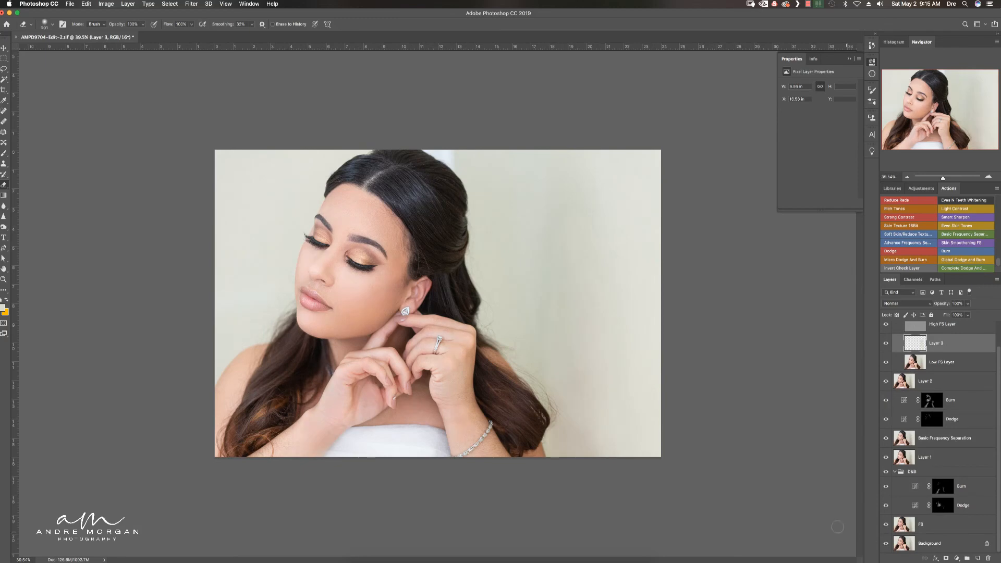
scroll(901, 407, "up", 2)
left_click(939, 351)
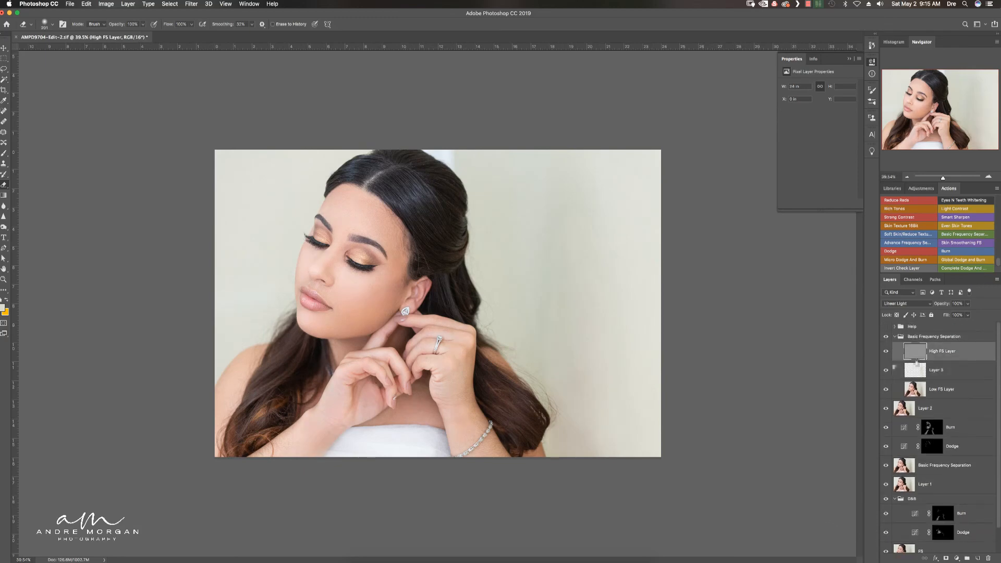
key("j")
left_click_drag(637, 410, 629, 411)
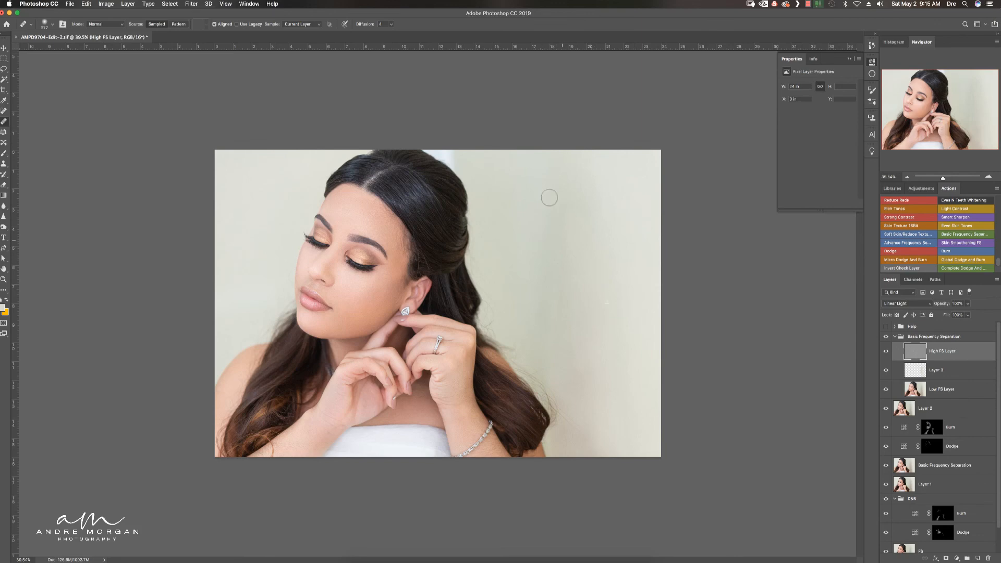
mouse_move(581, 296)
left_mouse_down()
mouse_move(617, 328)
mouse_move(608, 295)
mouse_move(595, 344)
left_mouse_up()
Collapse the upper Basic Frequency Separation group and merge it into a single layer.
left_click(894, 337)
right_click(941, 337)
left_click(896, 490)
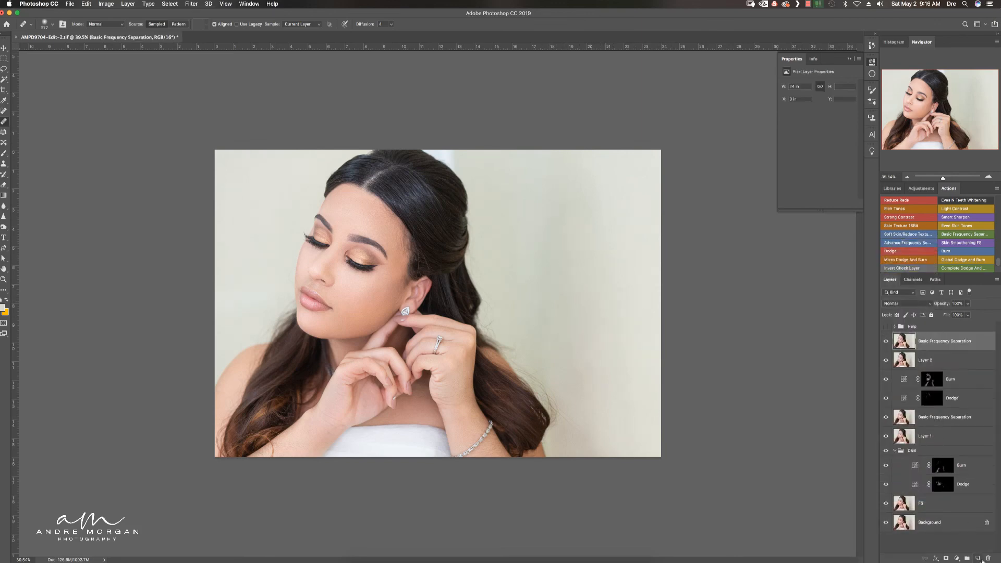
Add a blank layer above the merged Basic Frequency Separation layer and set the Healing Brush to sample All Layers.
key("super+shift+alt+n")
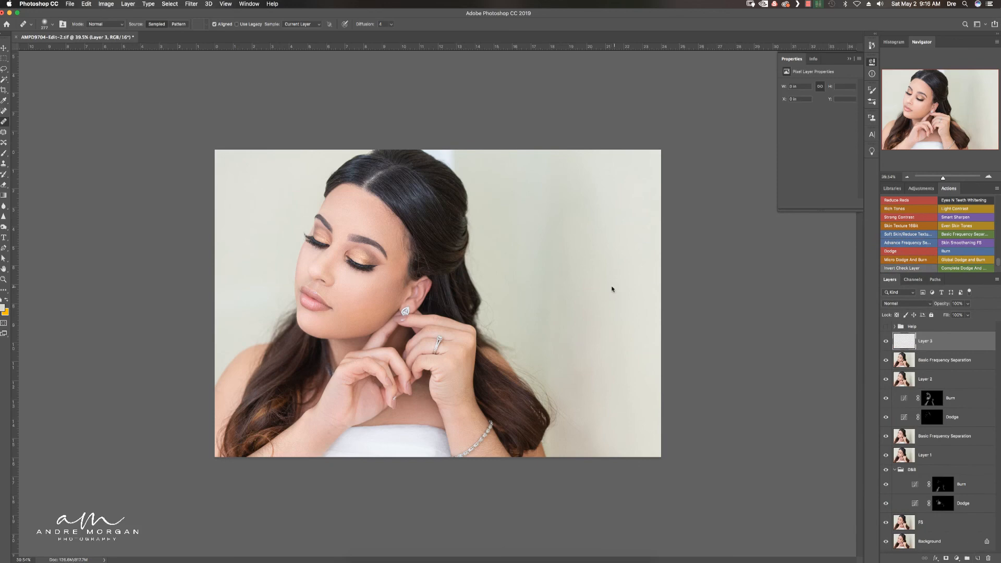
left_click(296, 24)
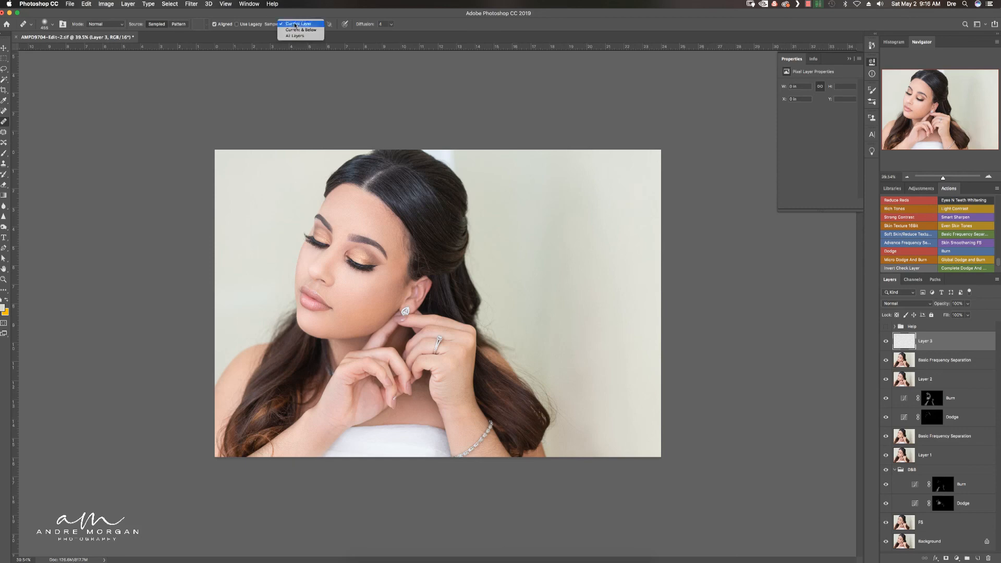
left_click(295, 35)
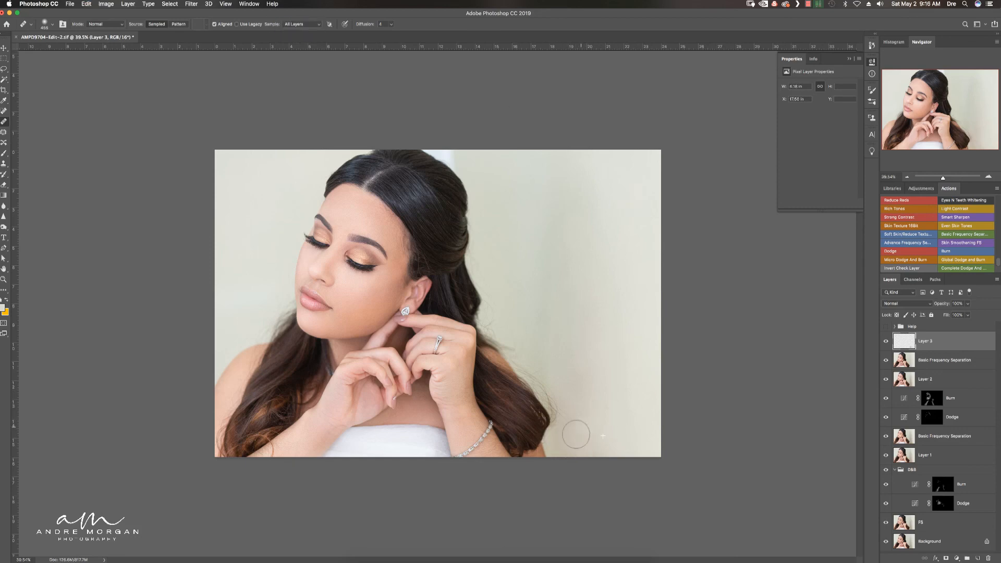
Heal the remaining shadow streaks on the wall beside the bride, sampling clean wall areas as the source.
left_click_drag(575, 435, 603, 354)
left_click(521, 227, "alt")
mouse_move(554, 273)
left_mouse_down()
mouse_move(546, 356)
mouse_move(527, 254)
mouse_move(555, 278)
mouse_move(580, 191)
mouse_move(592, 219)
mouse_move(577, 252)
mouse_move(580, 327)
mouse_move(601, 382)
mouse_move(606, 441)
left_mouse_up()
mouse_move(587, 394)
left_mouse_down()
mouse_move(600, 424)
mouse_move(568, 379)
left_mouse_up()
left_click(608, 307, "alt")
Compare the retouched face and background in close-up with the original Background layer.
scroll(478, 249, "up", 4)
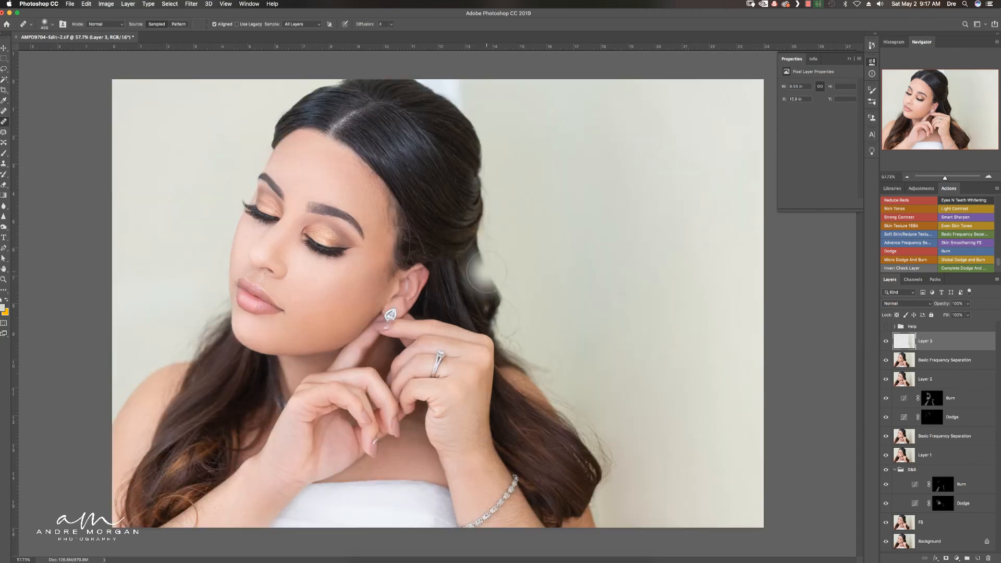
scroll(326, 308, "up", 4)
left_click_drag(327, 308, 434, 331)
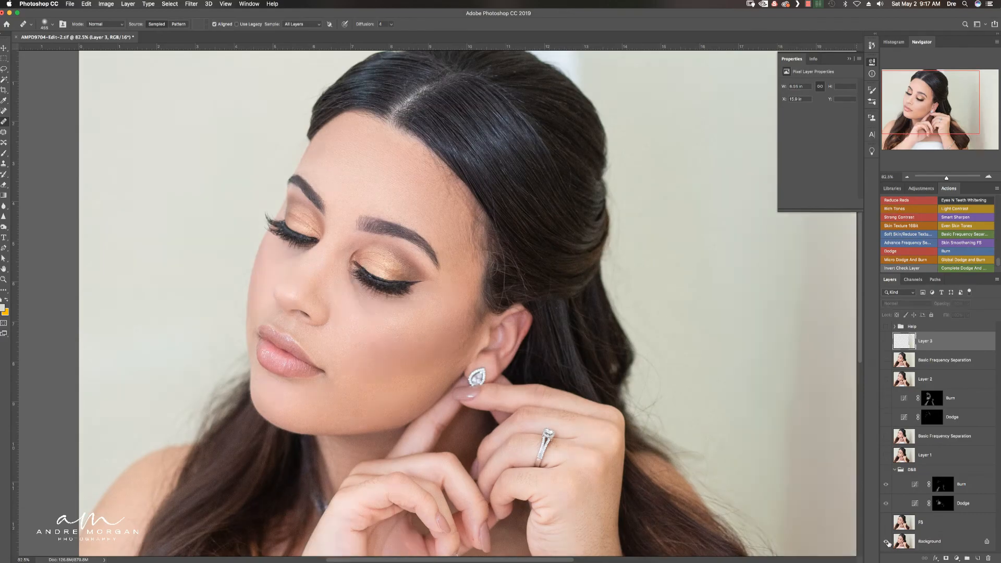